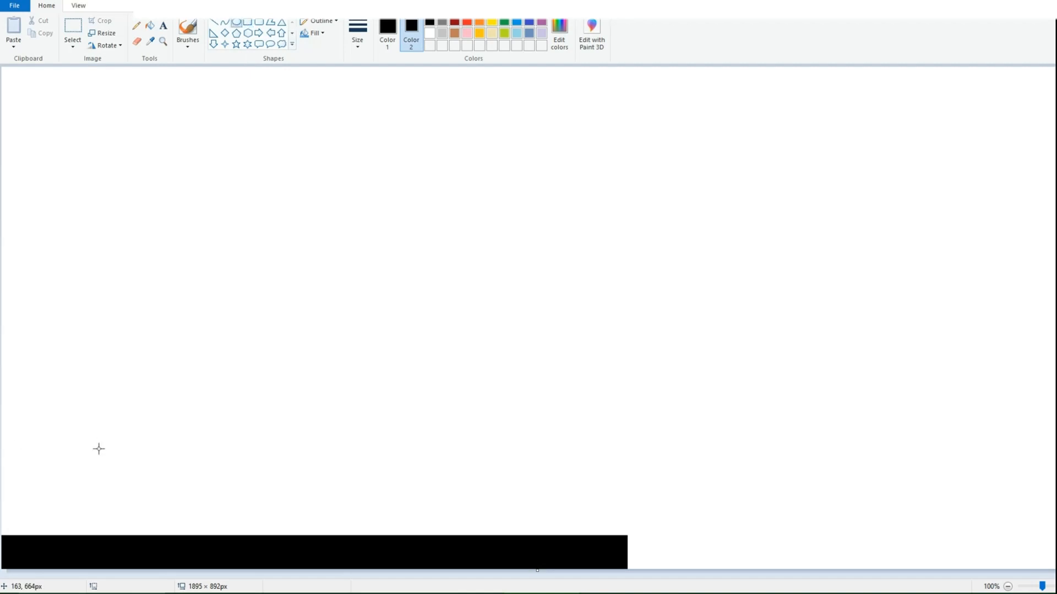
Step: Draw a large black filled ellipse rising from the left part of the base strip as the main dome
drag(92, 439, 247, 591)
mouse_move(170, 439)
mouse_down()
mouse_move(177, 427)
mouse_move(176, 472)
mouse_up()
drag(93, 444, 89, 431)
drag(174, 468, 183, 471)
click(314, 235)
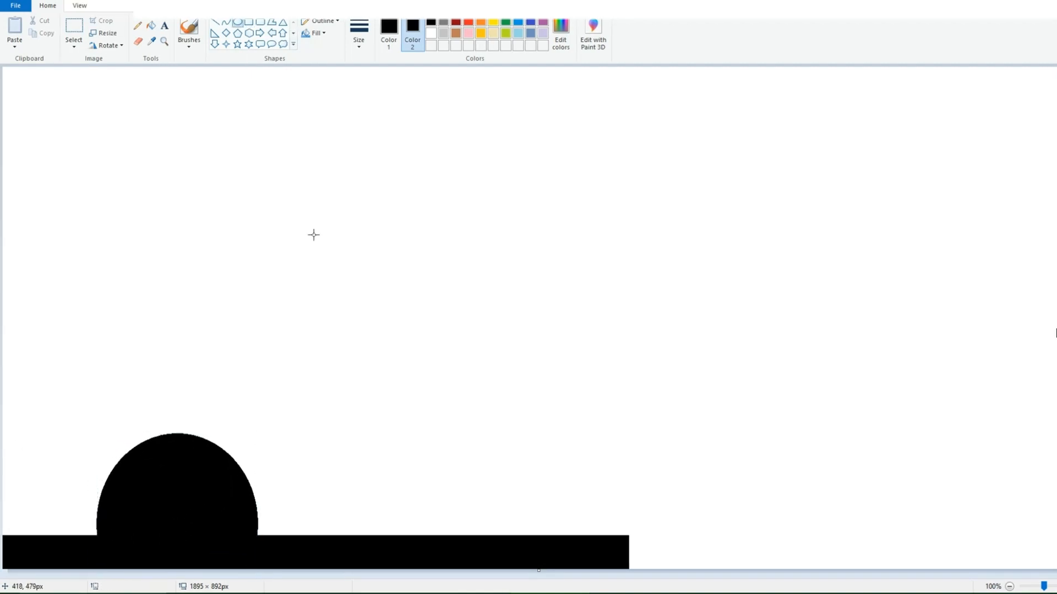
Step: Draw a black triangle about 77 × 83 px on top of the large dome and cap it with a small ball
click(282, 25)
drag(150, 408, 198, 455)
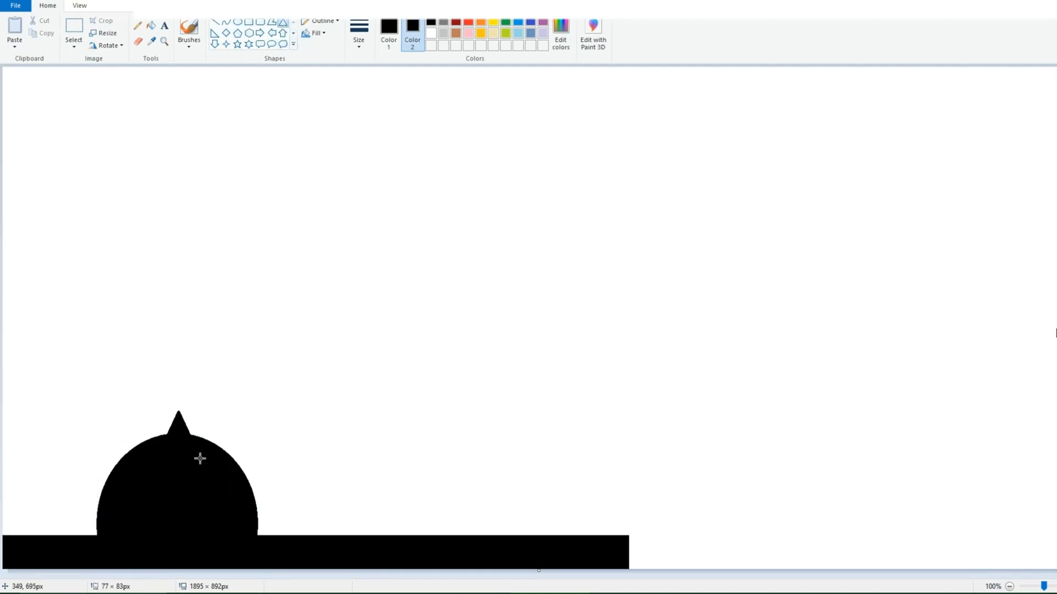
click(262, 385)
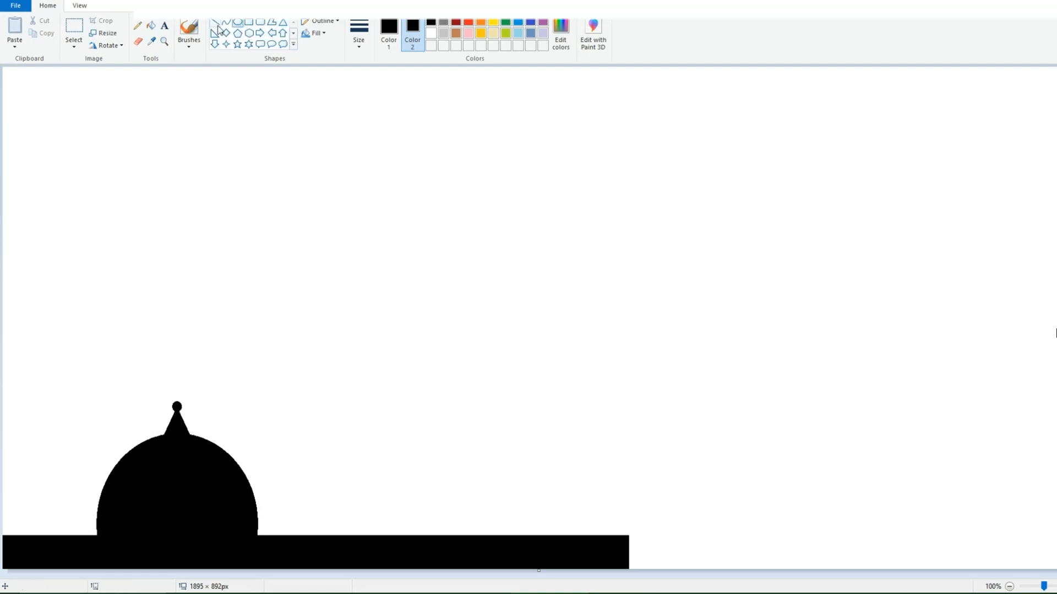
Step: Draw a short vertical spike above the ball with the Line tool, redoing it with a thinner line for a tapered tip
click(215, 23)
mouse_move(178, 389)
mouse_down()
mouse_move(174, 410)
mouse_move(177, 388)
mouse_up()
click(242, 399)
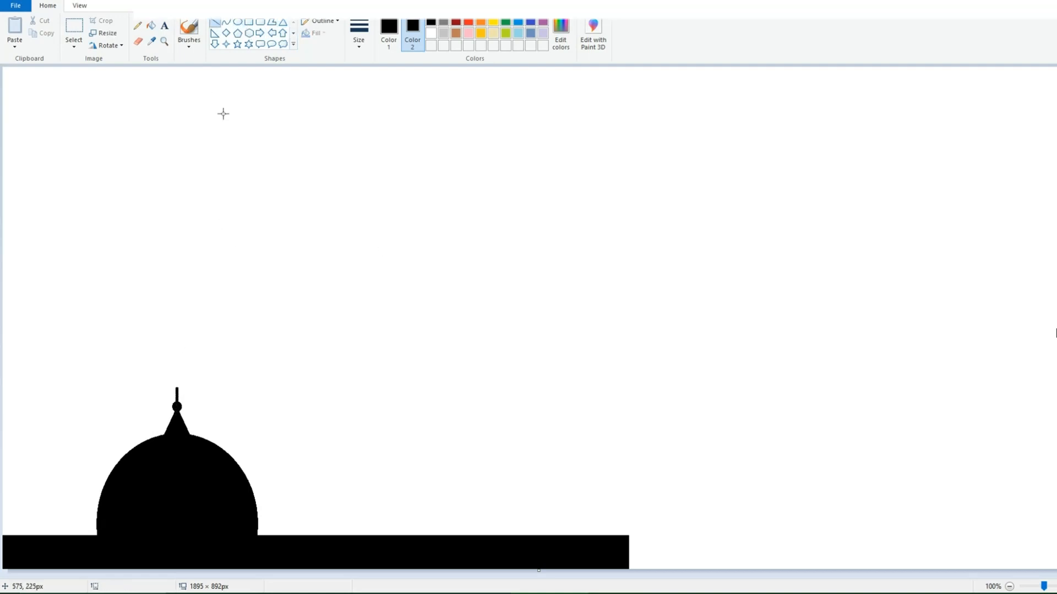
key(ctrl+z)
click(359, 33)
click(365, 92)
drag(176, 389, 174, 411)
click(236, 371)
Step: Draw a small black ellipse in the empty area above the large dome and delete its lower half to form a small dome
click(237, 22)
drag(284, 191, 332, 262)
click(185, 174)
click(74, 28)
key(Delete)
Step: Draw a small black triangle on the peak of the small dome
click(283, 22)
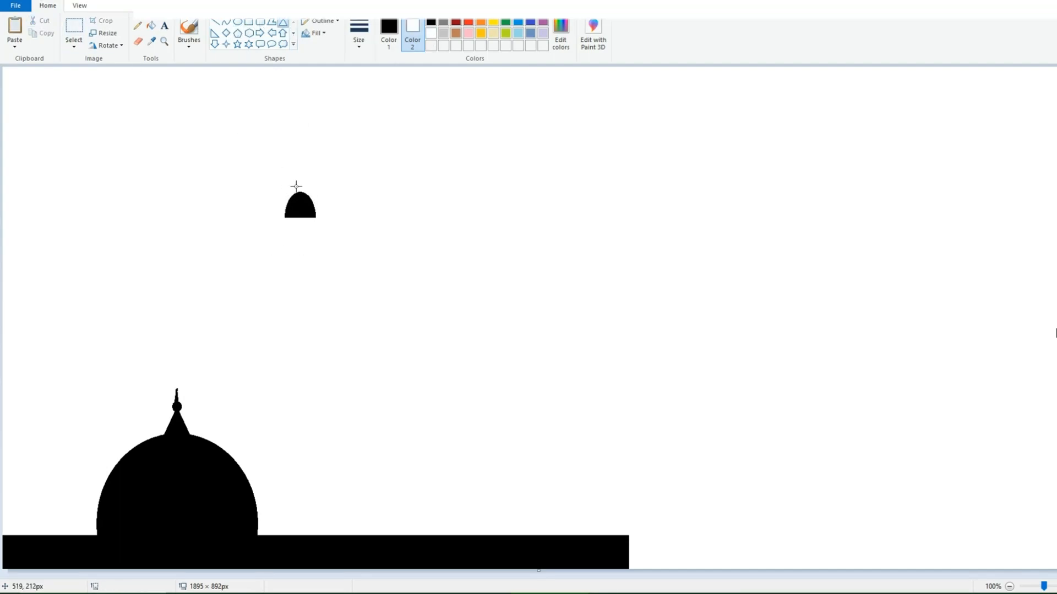
drag(297, 186, 306, 203)
click(346, 206)
Step: Add a tiny black ball and a short pointed spike on top of the small dome's triangle
click(237, 22)
ctrl+scroll(529, 408, up, 1)
mouse_move(589, 285)
mouse_down()
mouse_move(607, 303)
mouse_move(598, 301)
mouse_up()
click(508, 213)
key(ctrl+z)
click(544, 232)
key(ctrl+z)
click(215, 24)
click(639, 281)
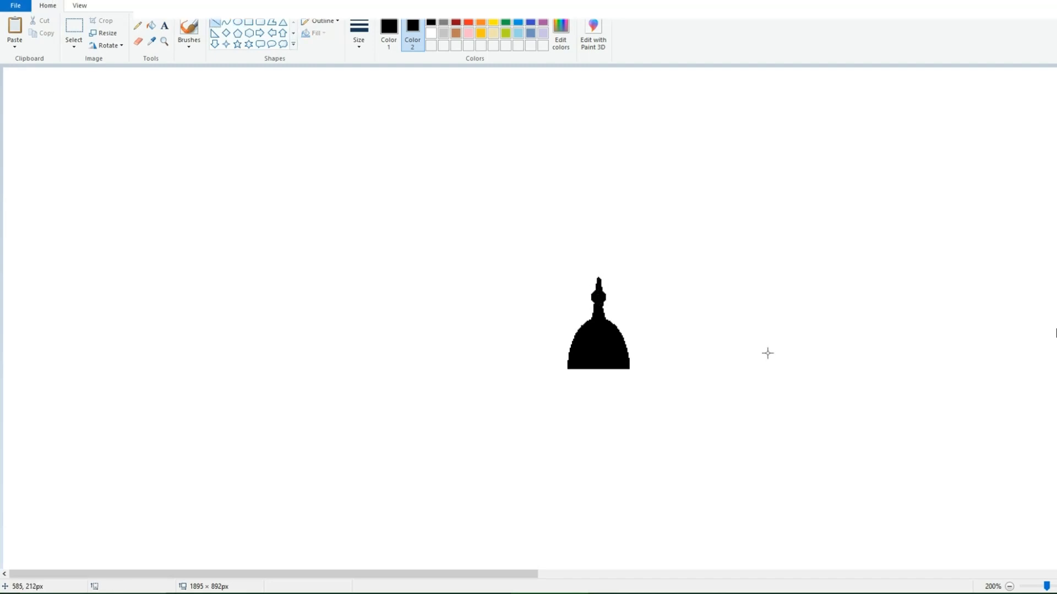
Step: Trim a thin strip off the bottom of the small dome, using white as the background color
click(1010, 587)
click(14, 27)
key(ctrl+z)
drag(278, 215, 326, 242)
key(Delete)
key(ctrl+z)
click(431, 34)
drag(260, 209, 325, 231)
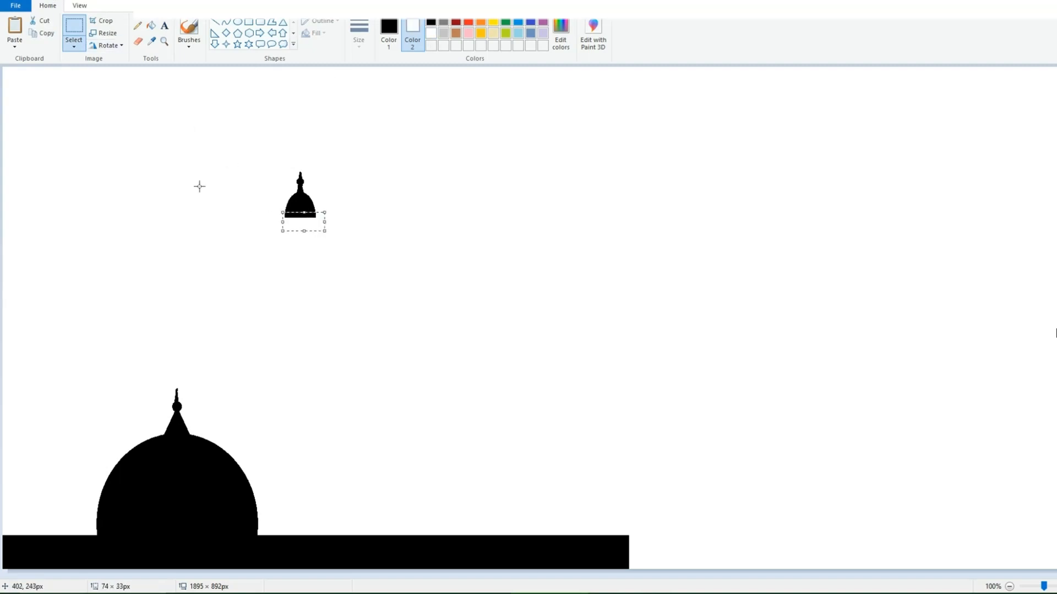
key(Delete)
Step: Turn on transparent selection and lower the small dome's finial slightly into the dome
drag(267, 139, 312, 178)
click(73, 46)
click(91, 71)
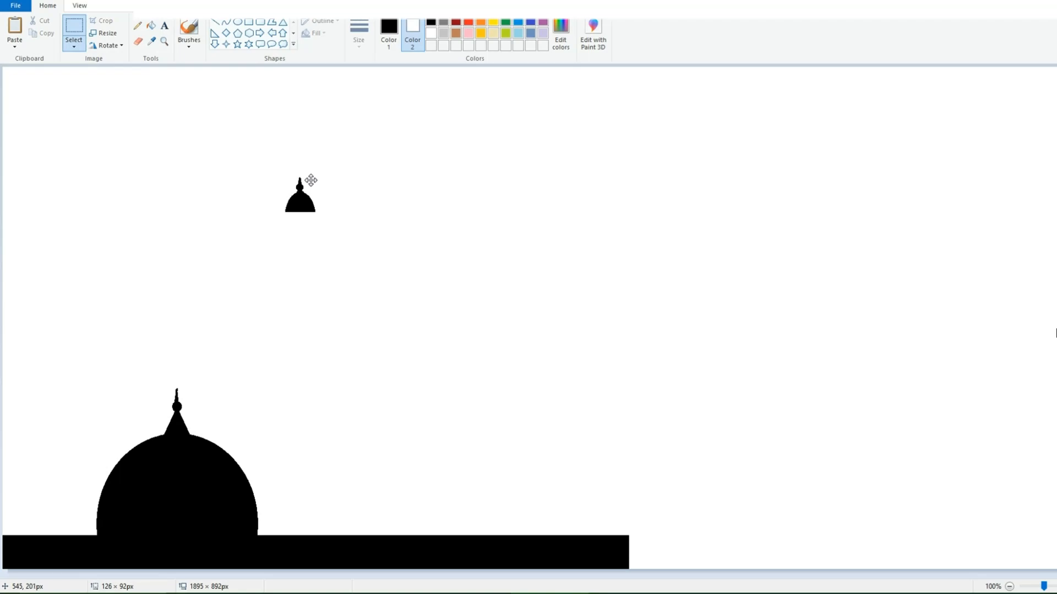
Step: Draw a narrow black rectangle slightly wider than the small dome, just beneath it
click(249, 23)
mouse_move(284, 218)
mouse_down()
mouse_move(321, 218)
mouse_move(312, 234)
mouse_up()
click(256, 23)
Step: Draw two narrow white ovals side by side near the left end of the black rectangle, the second about 9 × 14 px
key(ctrl+Page_Up)
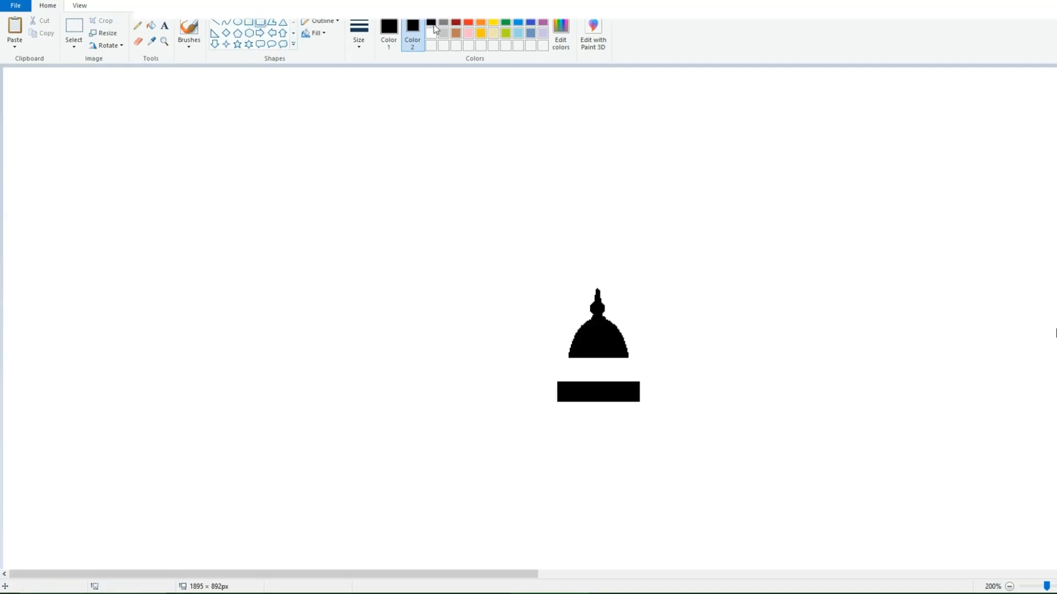
mouse_move(564, 387)
mouse_down()
mouse_move(594, 398)
mouse_move(584, 384)
mouse_up()
key(ctrl+z)
key(Left)
key(Left)
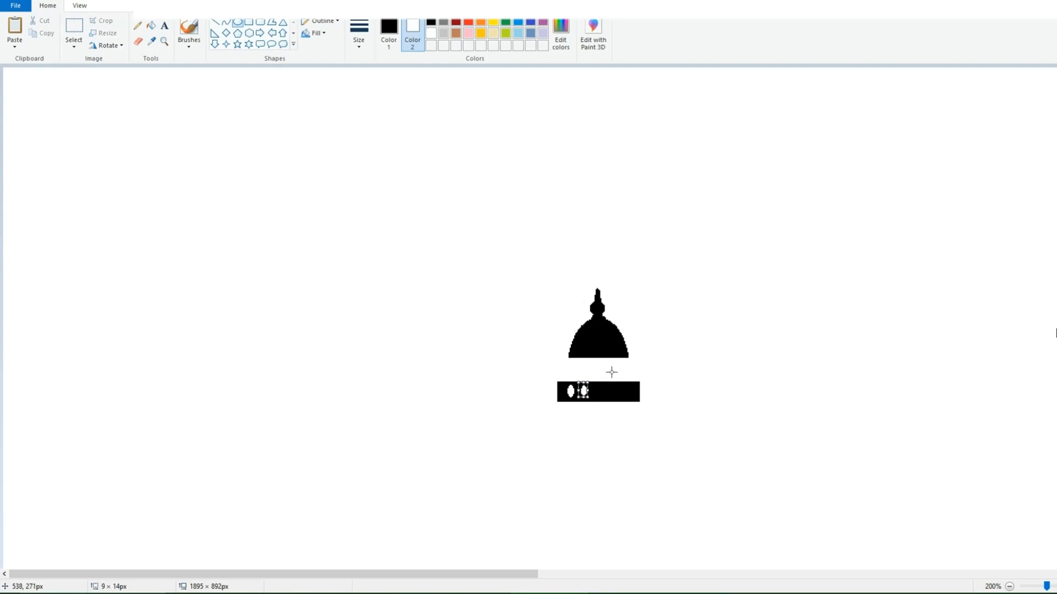
click(611, 373)
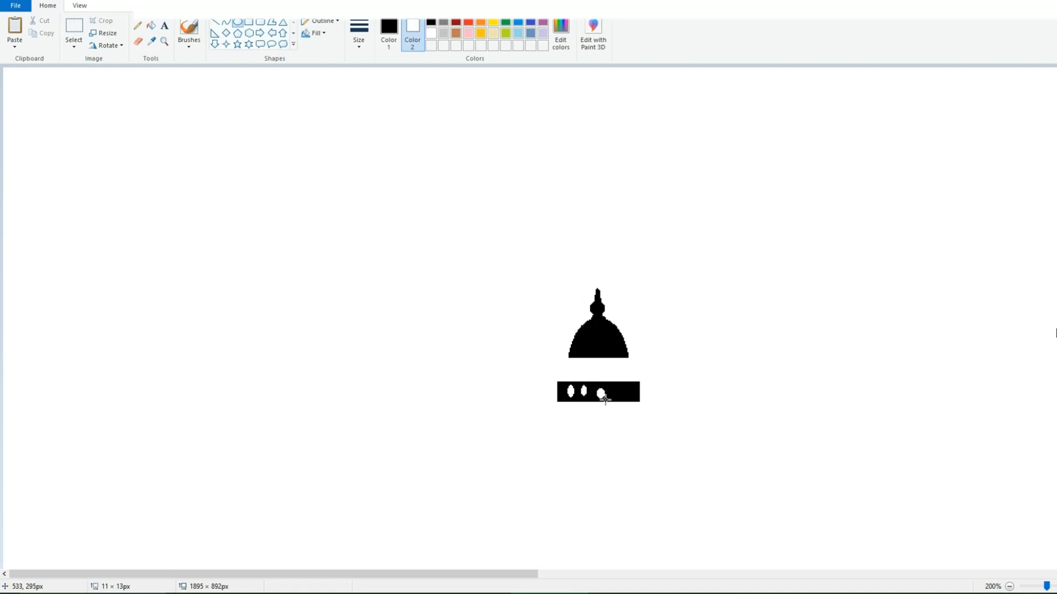
Step: Add a third and a fourth white oval to the row in the rectangle and nudge them into even spacing
drag(605, 400, 593, 382)
key(Up)
key(Up)
key(Up)
key(Left)
key(Left)
key(Left)
key(Left)
key(Left)
click(605, 389)
drag(604, 383, 614, 401)
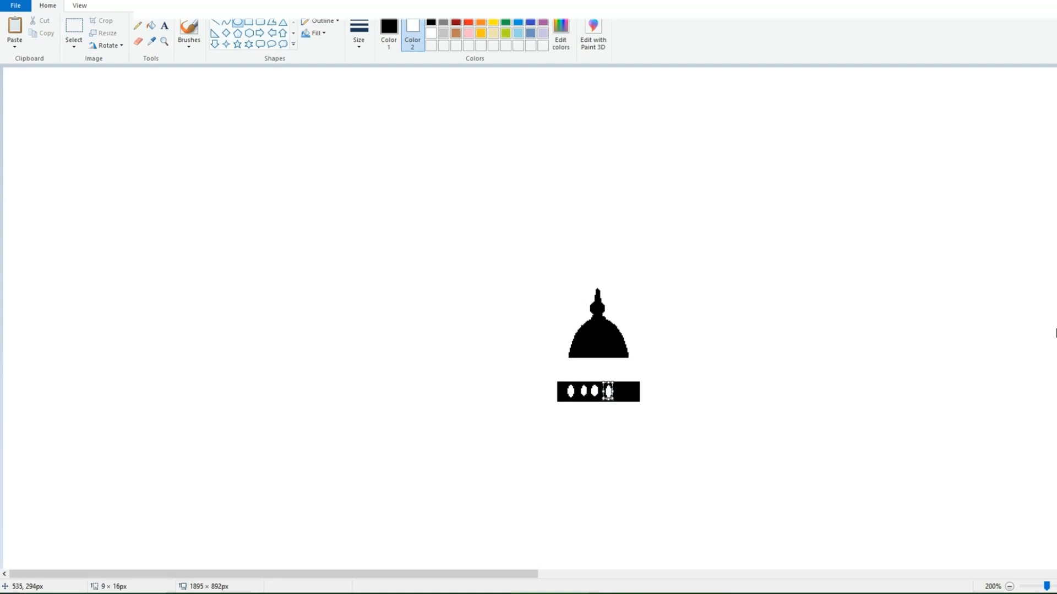
click(497, 391)
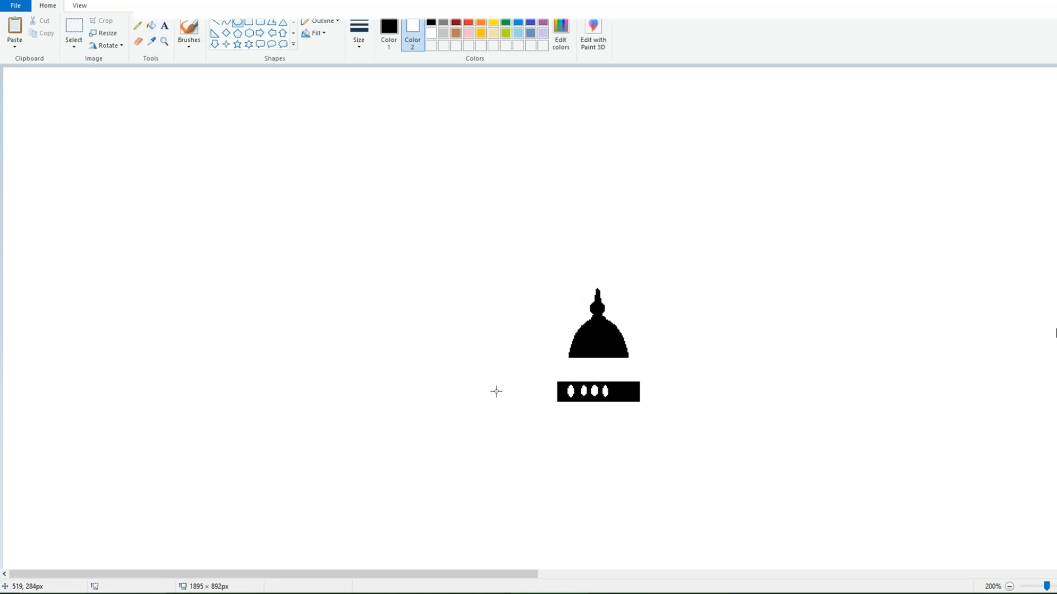
Step: Delete the plain part of the rectangle to the right of the fourth oval
click(74, 28)
drag(613, 370, 649, 406)
key(Delete)
Step: Copy the rectangle's left end, flip it horizontally onto the right end, and join the finished railing to the small dome
drag(555, 375, 591, 409)
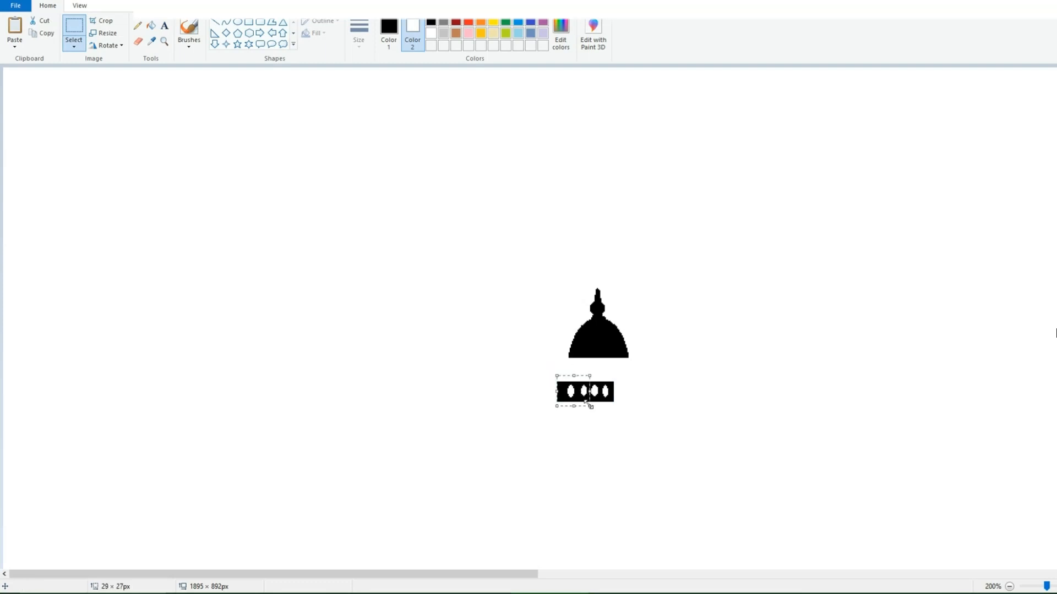
click(42, 33)
click(15, 27)
click(106, 45)
click(129, 107)
drag(19, 82, 624, 388)
scroll(649, 371, down, 1)
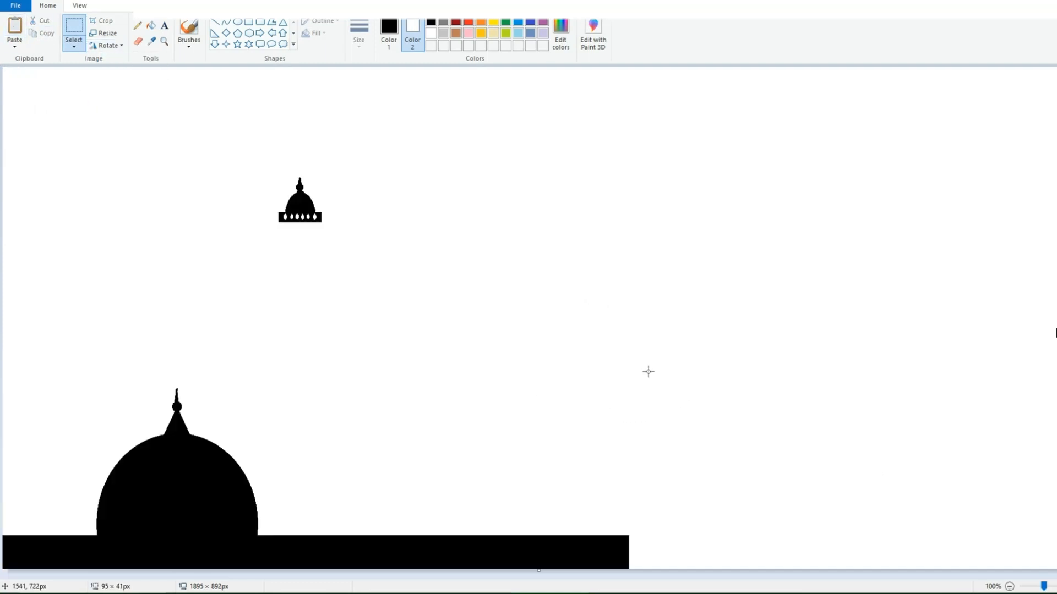
click(249, 22)
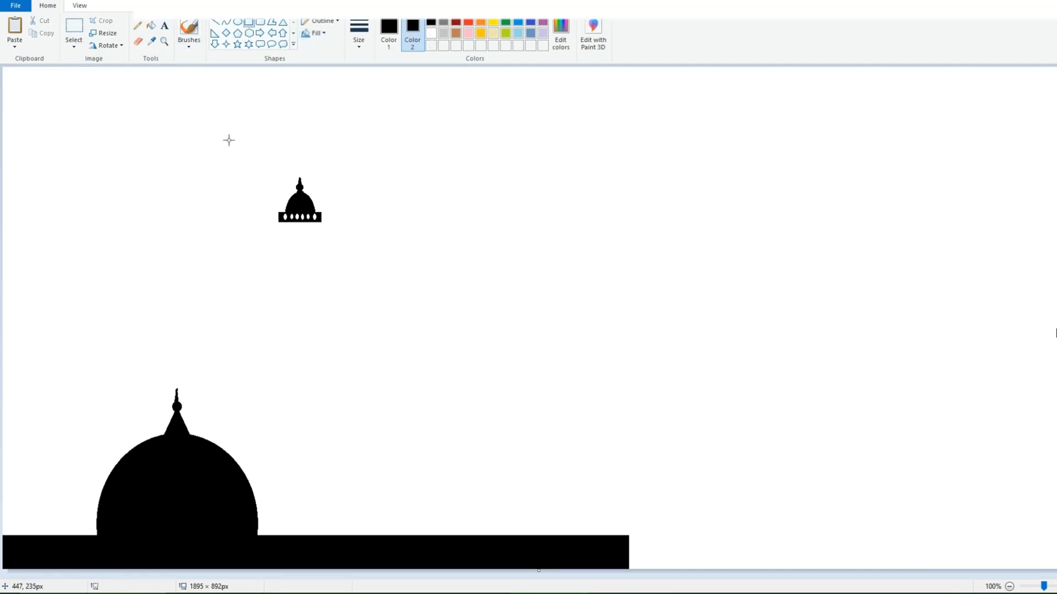
click(74, 31)
drag(236, 158, 347, 255)
click(43, 34)
click(15, 28)
drag(50, 113, 99, 157)
key(Delete)
Step: Set the background color to white and place two copies of the small dome with railing to the right of the original
click(430, 35)
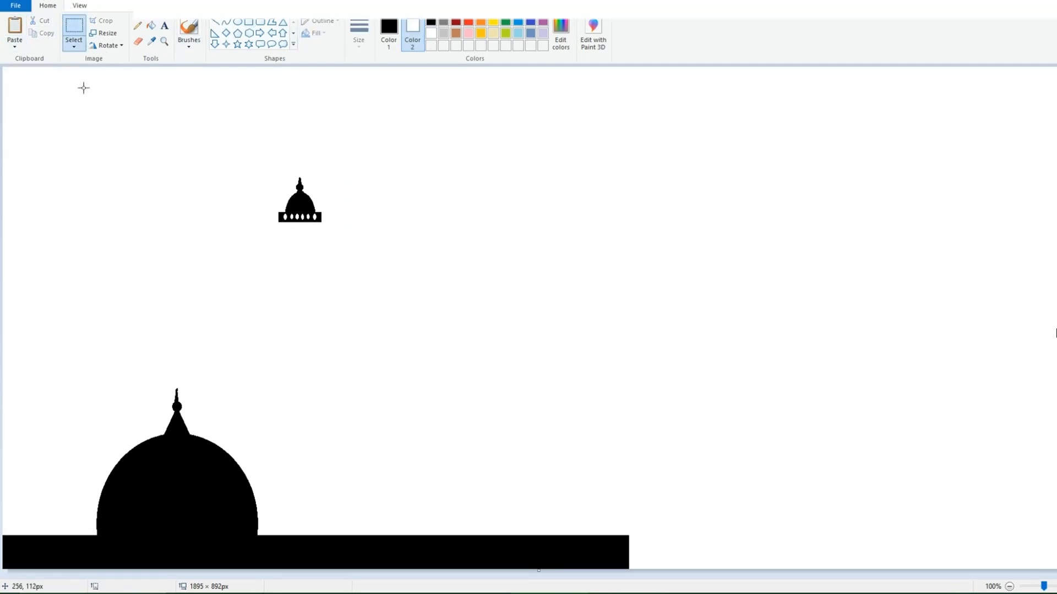
drag(242, 163, 344, 257)
click(43, 33)
click(16, 30)
drag(58, 113, 639, 217)
click(17, 29)
Step: Move the original small dome onto the base strip against the left side of the large dome
drag(244, 155, 327, 254)
drag(296, 225, 88, 524)
click(133, 317)
Step: Copy the railing of the middle small dome and place the copy in the empty area above the large dome
click(248, 22)
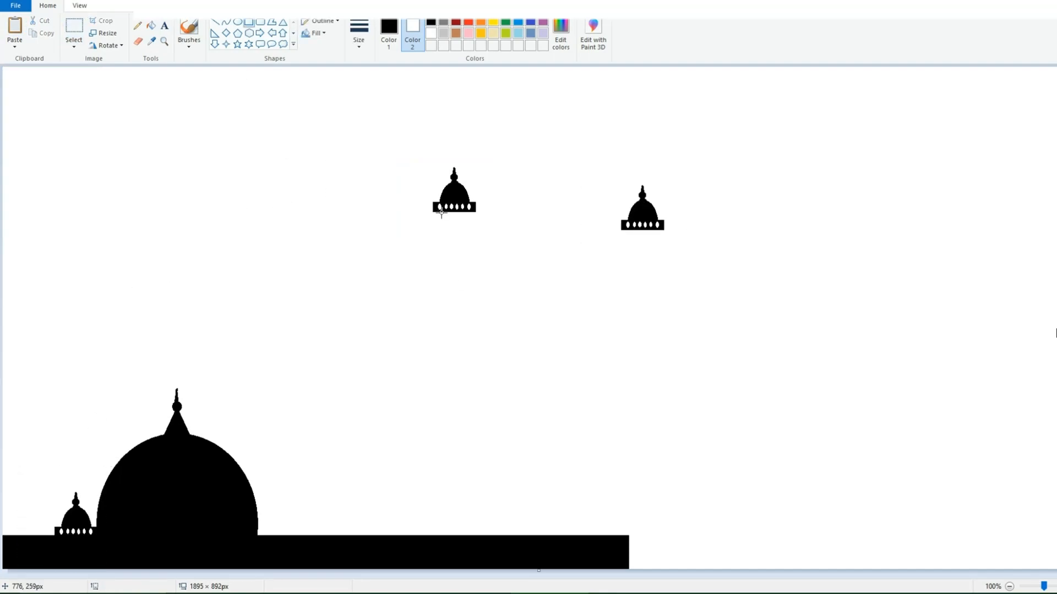
click(74, 31)
drag(428, 200, 482, 237)
click(43, 33)
click(16, 30)
drag(27, 87, 210, 196)
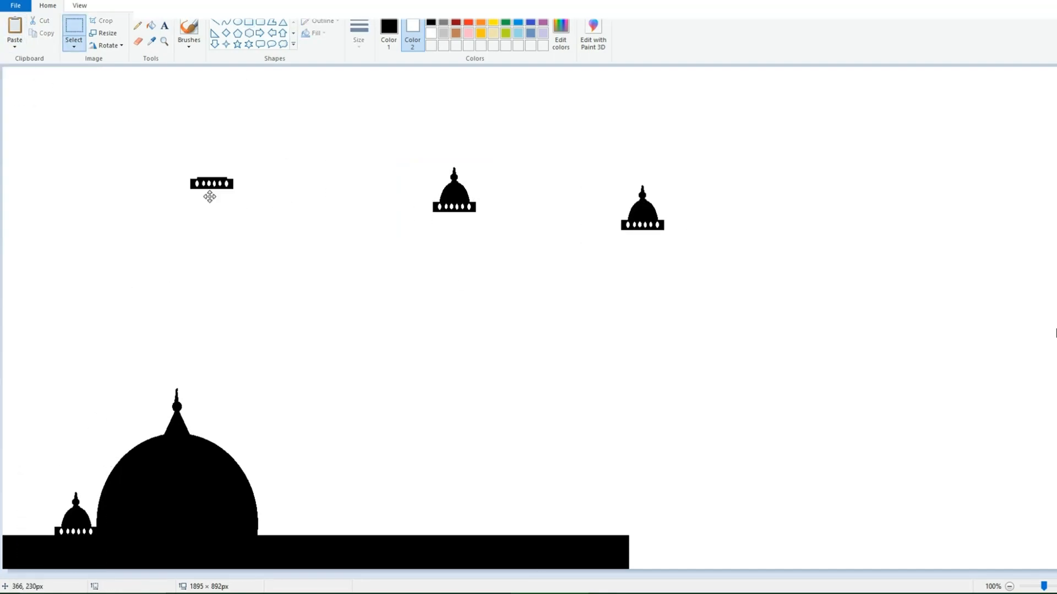
Step: Draw a tall black rectangle about 57 × 510 px under the middle small dome as the minaret shaft
click(252, 23)
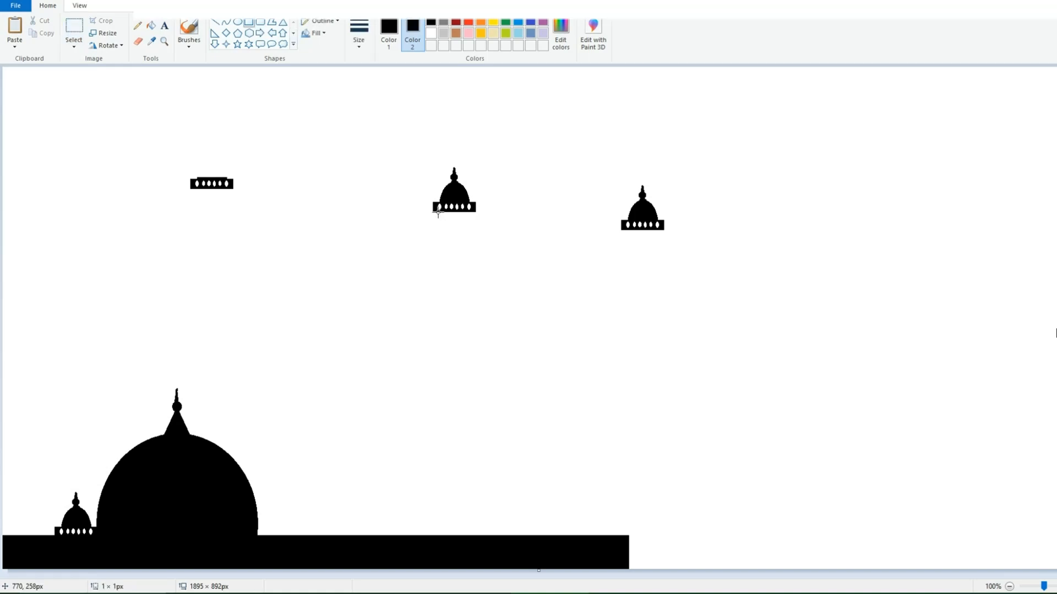
drag(438, 213, 469, 499)
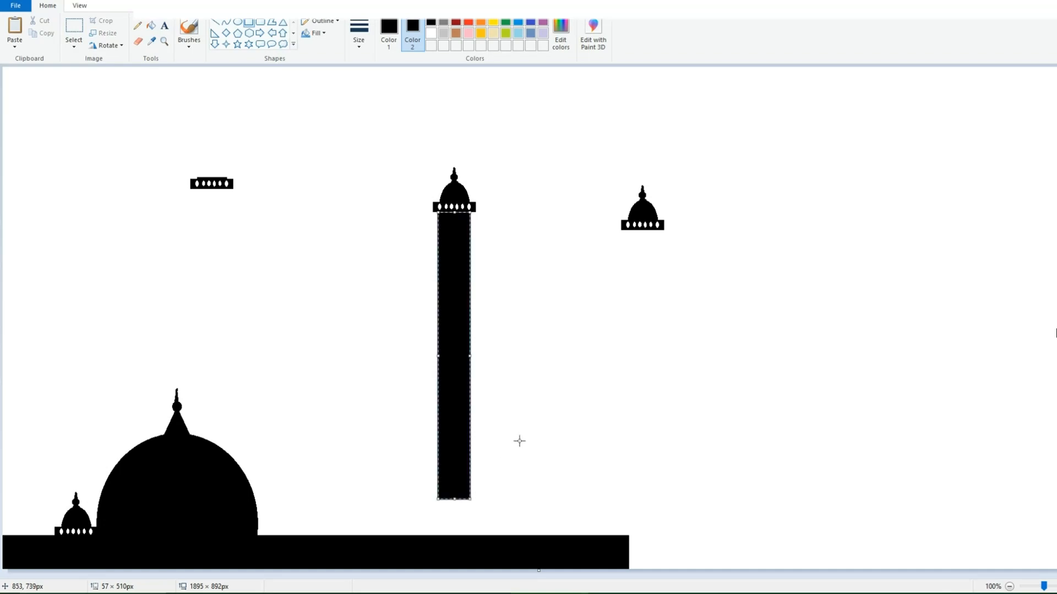
click(526, 432)
Step: Draw a narrow black band slightly wider than the shaft across its upper part
click(74, 28)
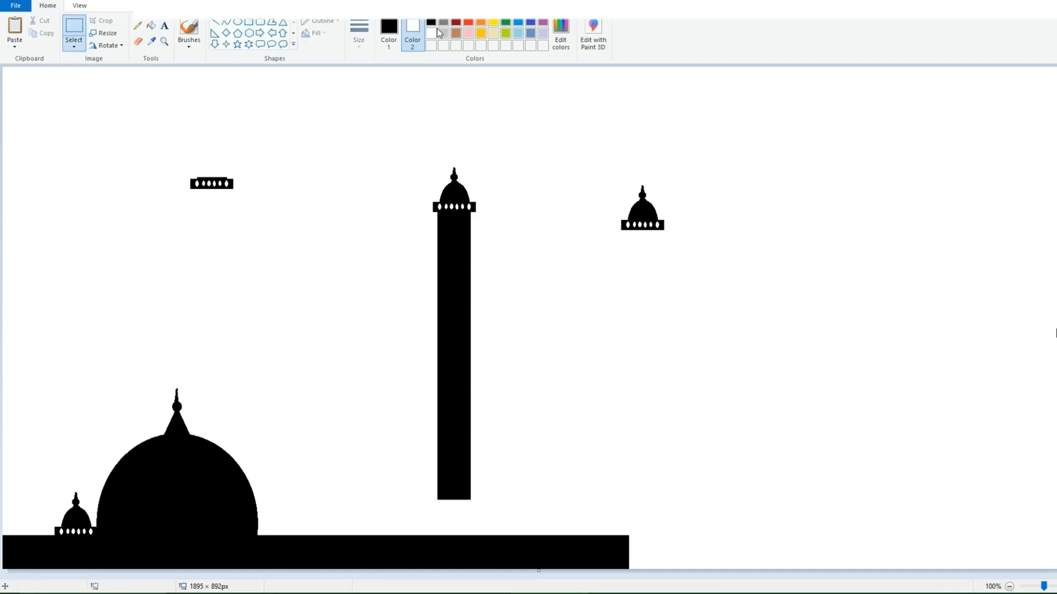
click(431, 22)
click(249, 22)
drag(428, 278, 478, 292)
click(283, 139)
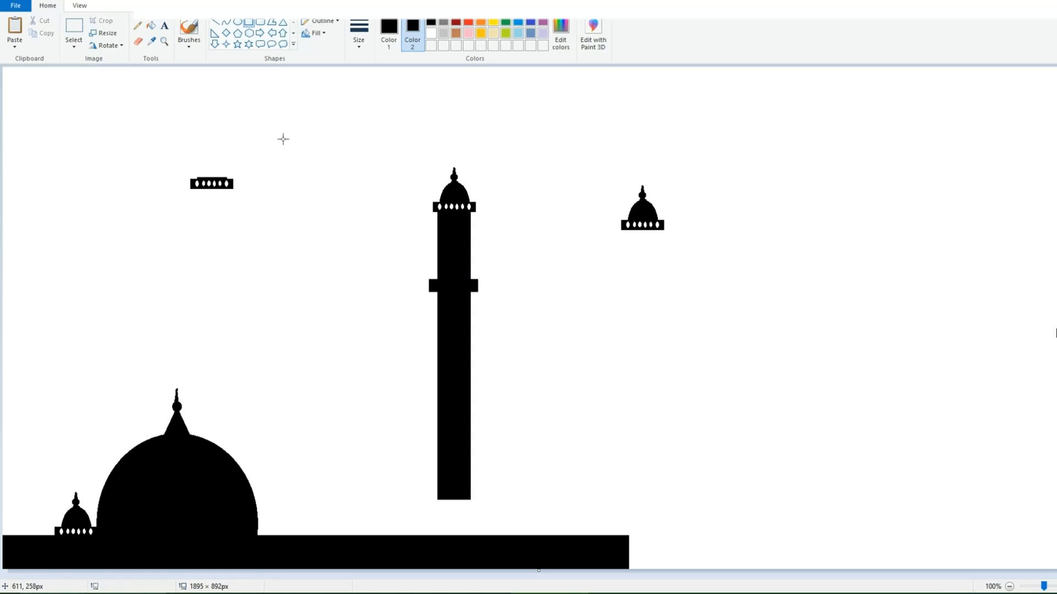
Step: Draw a row of six white ovals along the upper band of the minaret
click(1056, 587)
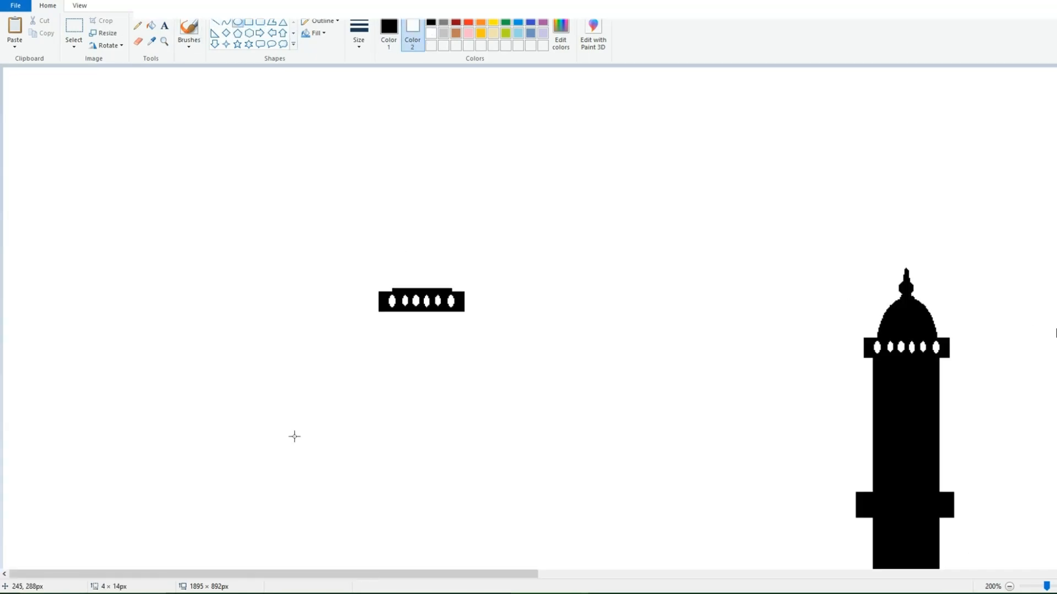
drag(302, 574, 460, 574)
mouse_move(542, 495)
mouse_down()
mouse_move(572, 515)
mouse_move(561, 499)
mouse_up()
mouse_move(570, 505)
mouse_down()
mouse_move(599, 518)
mouse_move(586, 506)
mouse_move(621, 516)
mouse_move(614, 507)
mouse_up()
click(578, 477)
click(591, 460)
click(598, 496)
click(618, 484)
click(639, 452)
click(1010, 587)
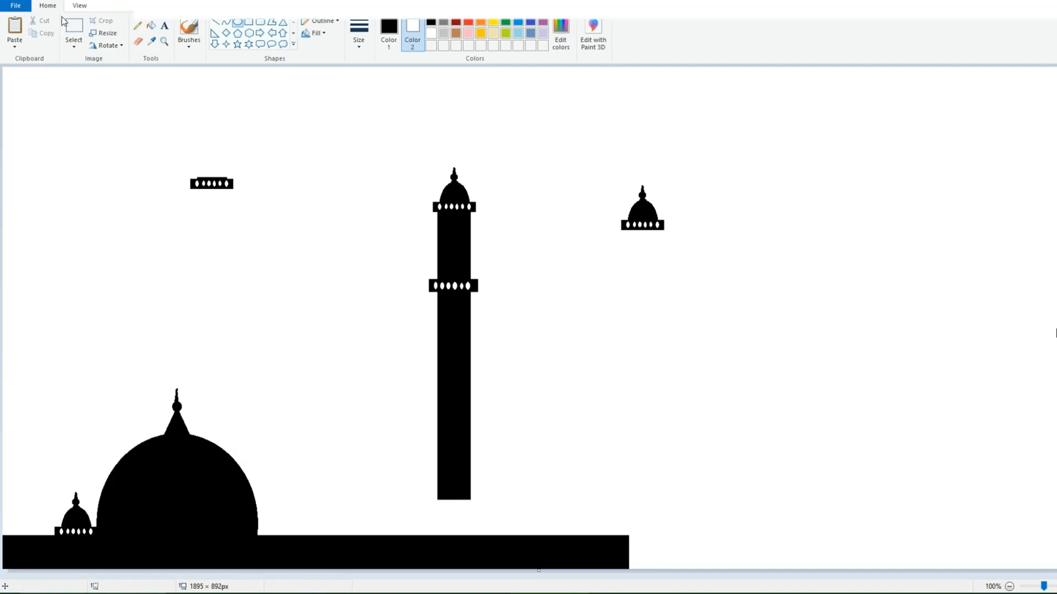
Step: Clear away the spare railing copy and draw a second black band about 91 × 25 px across the minaret below the first
drag(170, 164, 241, 210)
key(ctrl+z)
click(74, 44)
drag(185, 154, 237, 226)
key(ctrl+z)
drag(156, 151, 453, 349)
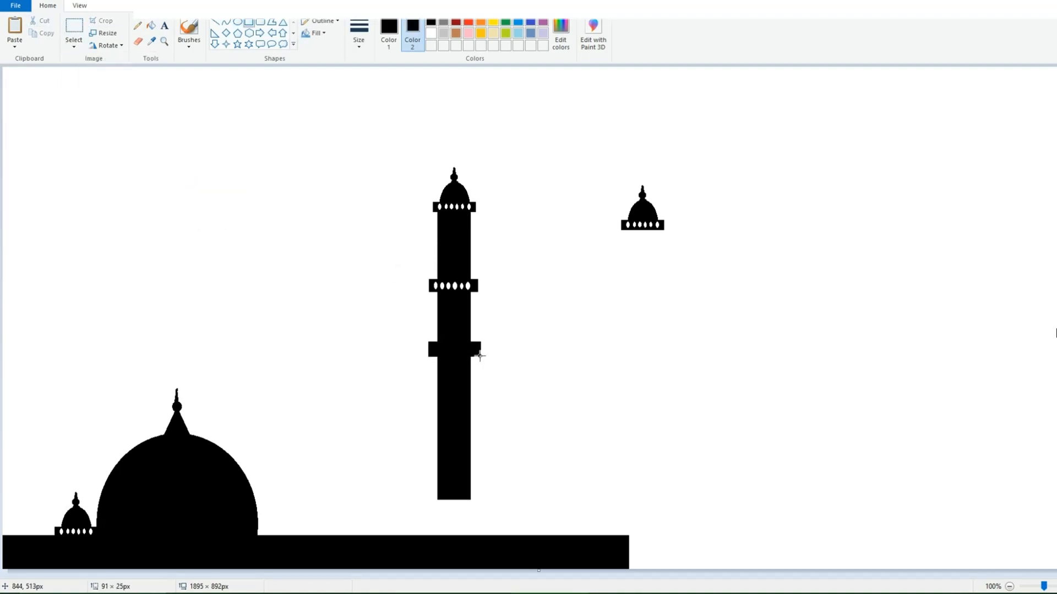
click(584, 347)
Step: Draw a row of five white ovals along the second band of the minaret
click(431, 33)
click(1055, 586)
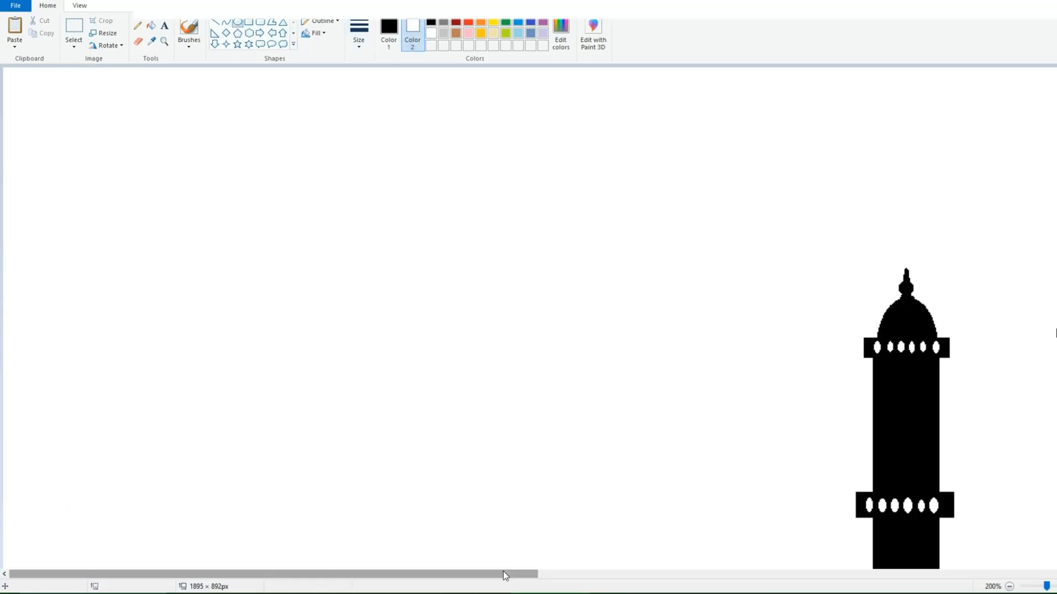
drag(503, 574, 650, 573)
scroll(605, 386, down, 7)
mouse_move(574, 270)
mouse_down()
mouse_move(611, 257)
mouse_move(618, 273)
mouse_move(609, 261)
mouse_move(653, 272)
mouse_up()
click(622, 249)
click(639, 253)
click(700, 241)
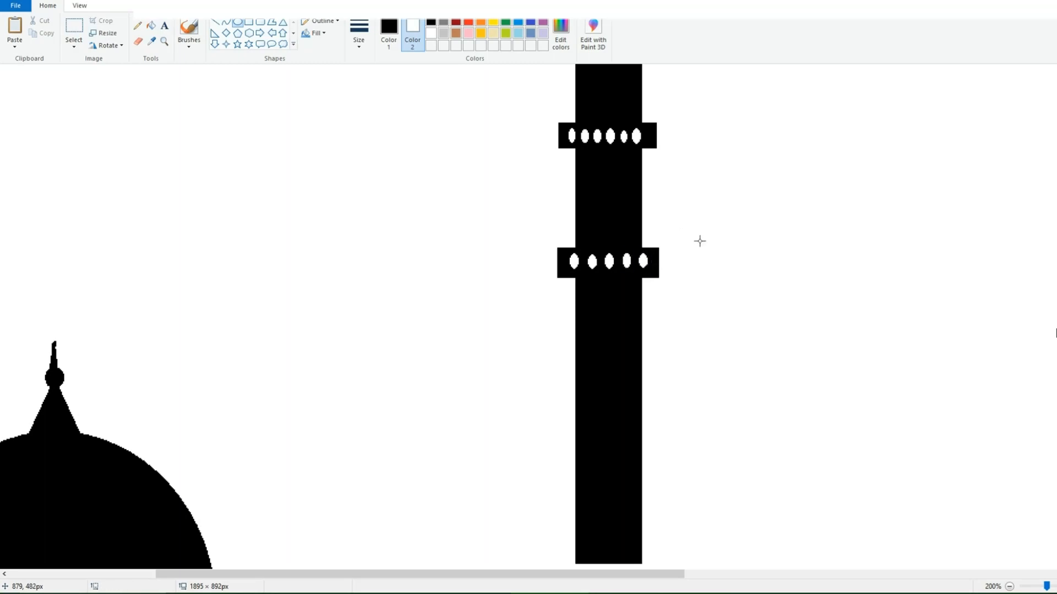
Step: Draw a third black band across the minaret below the second, with two white ovals at its left end
mouse_move(556, 417)
mouse_down()
mouse_move(655, 425)
mouse_move(659, 436)
mouse_up()
drag(629, 428, 627, 406)
drag(605, 415, 597, 408)
mouse_move(555, 394)
mouse_down()
mouse_move(562, 384)
mouse_move(598, 409)
mouse_up()
click(871, 342)
Step: Complete the third band's row with three more evenly spaced white ovals, the first of them about 12 × 17 px
drag(594, 403, 617, 410)
click(627, 395)
key(Up)
key(Up)
key(Up)
key(Up)
key(Left)
key(Left)
key(Left)
key(Left)
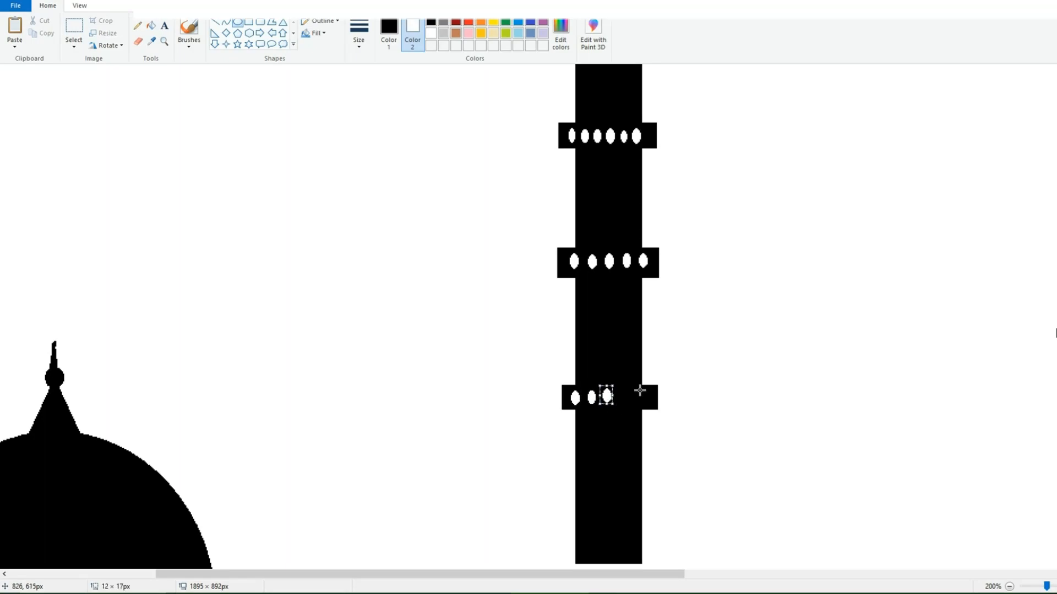
click(627, 390)
mouse_move(626, 401)
mouse_down()
mouse_move(648, 406)
mouse_move(638, 396)
mouse_up()
click(691, 386)
click(759, 408)
click(1010, 587)
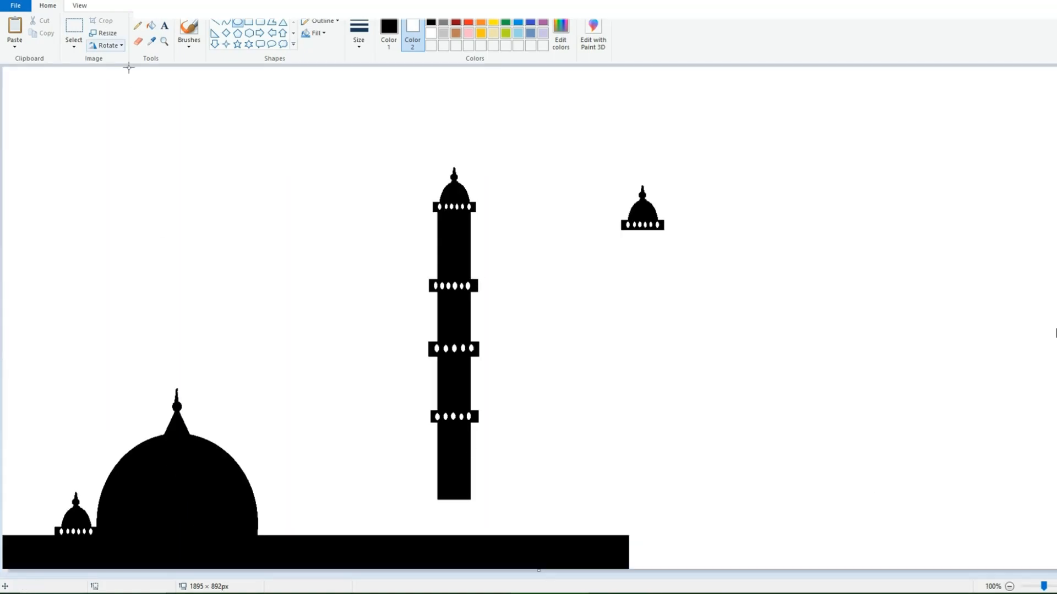
Step: Move the minaret's dome and railing slightly down the shaft
click(73, 47)
click(401, 148)
key(ctrl+z)
click(74, 27)
drag(401, 148, 496, 227)
drag(465, 199, 464, 209)
click(184, 163)
Step: Move the whole minaret onto the base strip just right of the large dome and copy it
drag(401, 158, 556, 502)
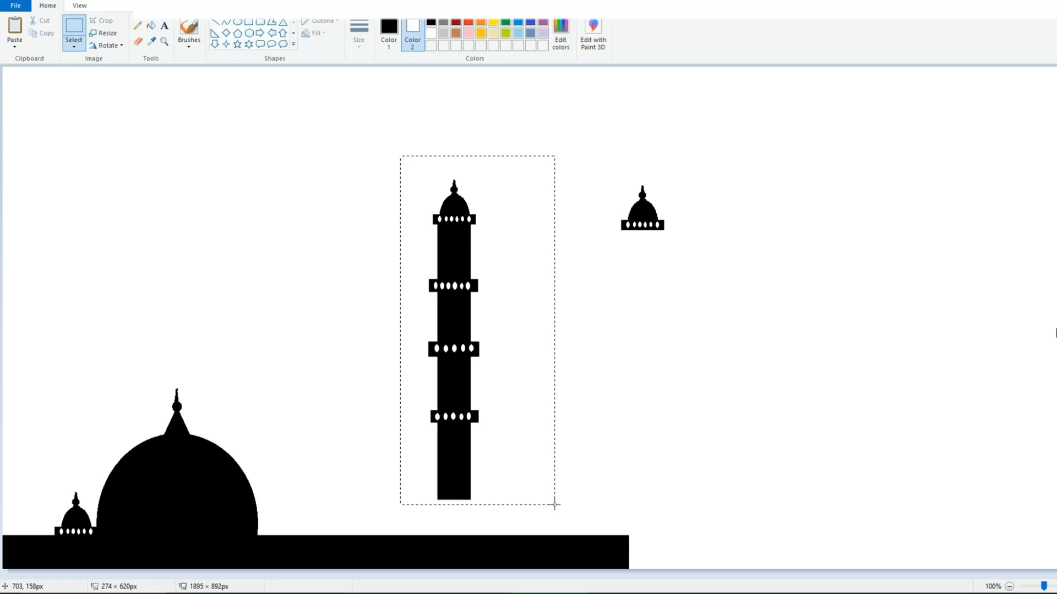
drag(454, 357, 309, 426)
key(ctrl+c)
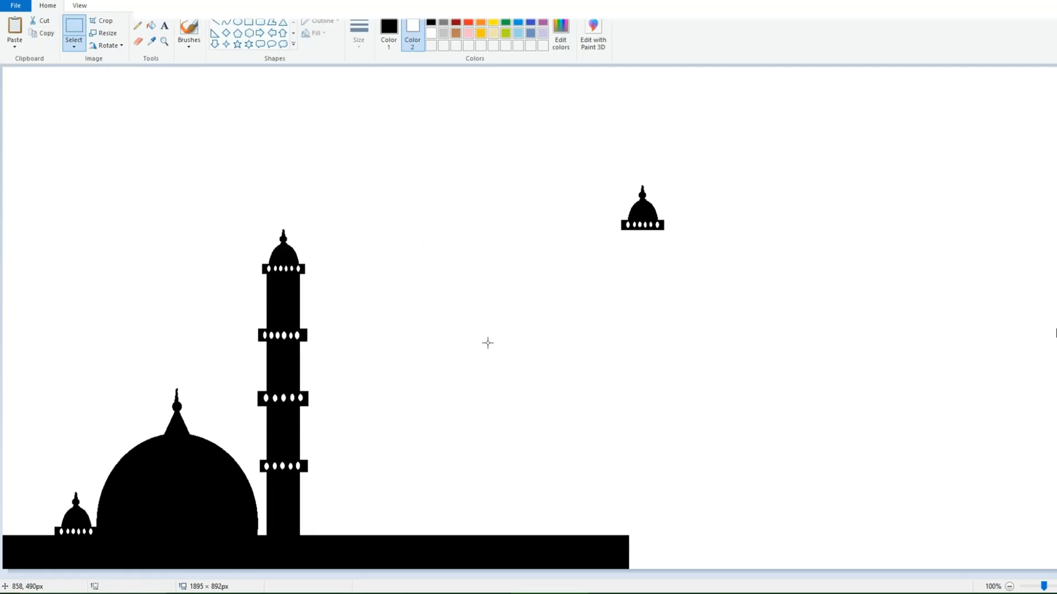
Step: Paste a copy of the minaret, make it shorter and stand it on the base strip to the right of the original
key(ctrl+v)
drag(66, 272, 466, 372)
drag(481, 517, 488, 449)
drag(516, 342, 497, 445)
drag(539, 410, 448, 412)
Step: Copy the tall minaret's upper part and paste it twice: at the large dome's left side and at the canvas's left edge
mouse_move(251, 216)
mouse_down()
mouse_move(345, 483)
mouse_move(354, 459)
mouse_up()
key(ctrl+c)
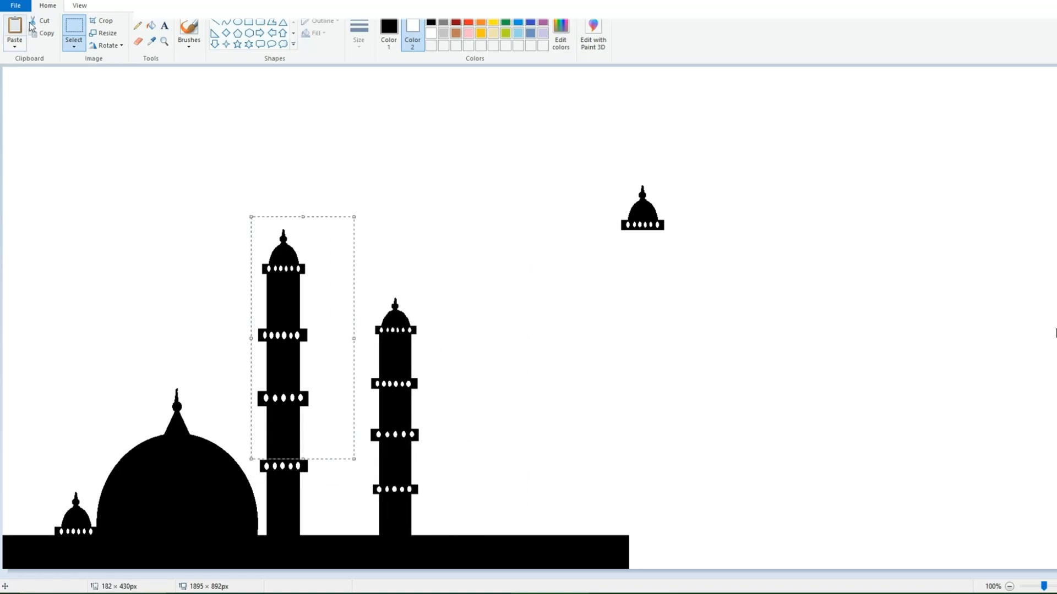
key(ctrl+v)
drag(53, 138, 140, 310)
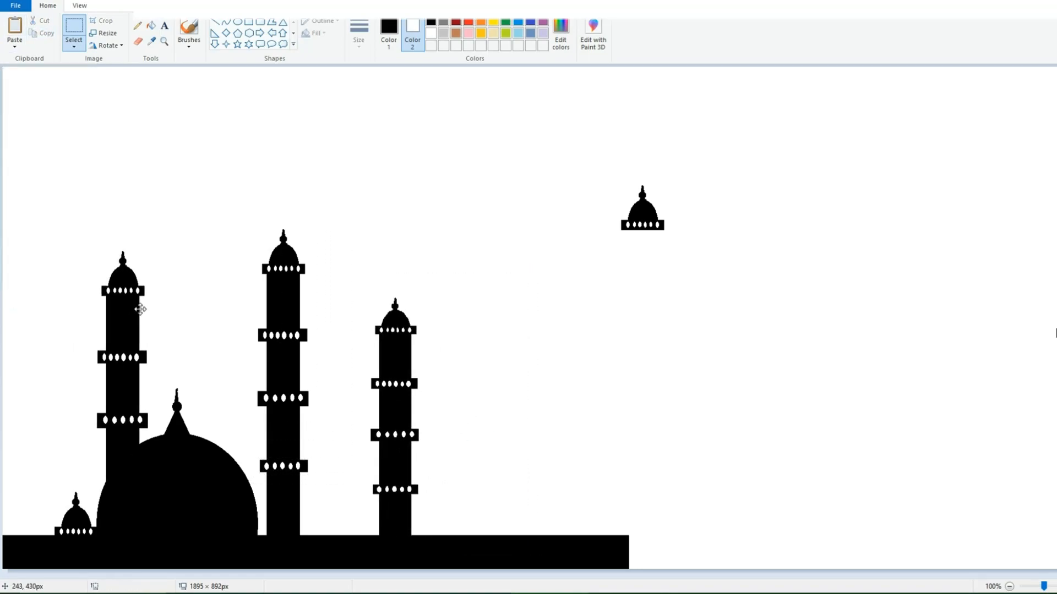
click(21, 41)
click(23, 60)
drag(28, 193, 10, 427)
Step: Copy the detached small dome and place the copy on the base strip just right of the tall minaret
click(581, 166)
drag(581, 166, 670, 264)
key(ctrl+c)
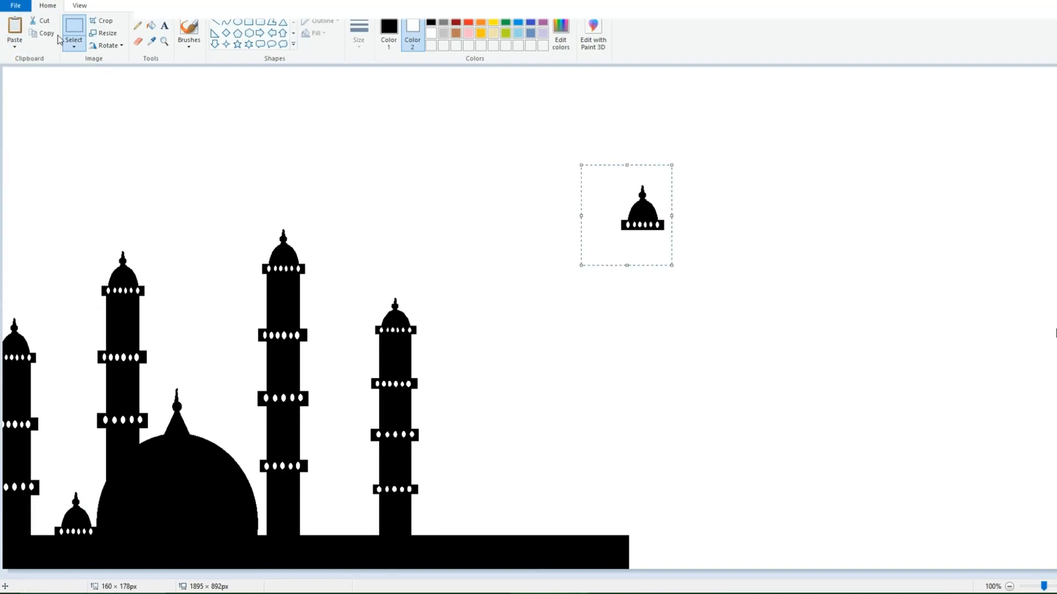
click(15, 28)
drag(87, 146, 341, 547)
click(572, 402)
Step: Paste another small dome beside the shorter minaret's left side and move the detached original onto the base strip to its right
key(ctrl+v)
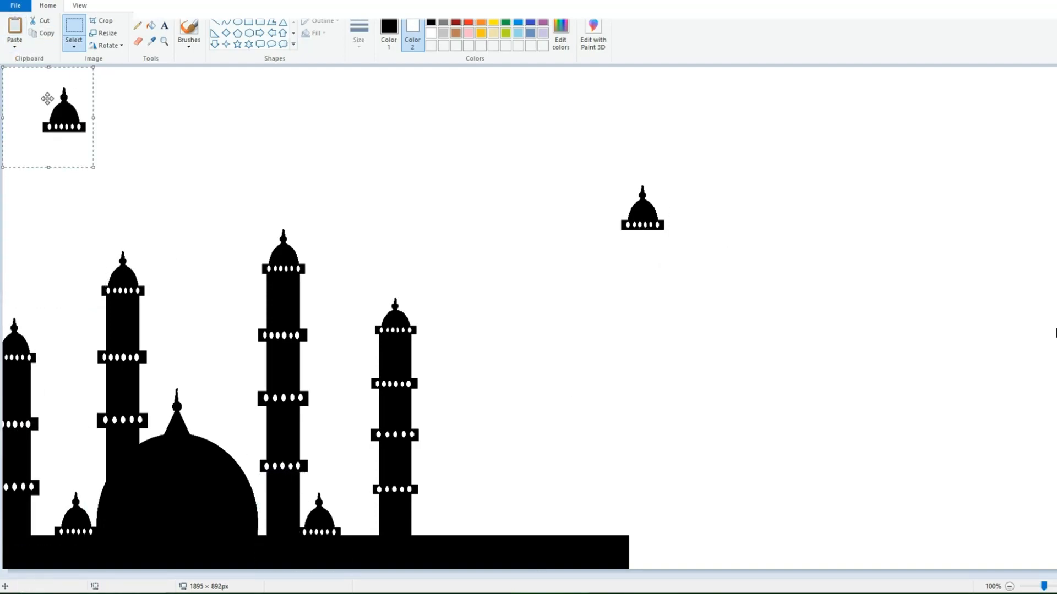
drag(47, 99, 356, 511)
click(502, 432)
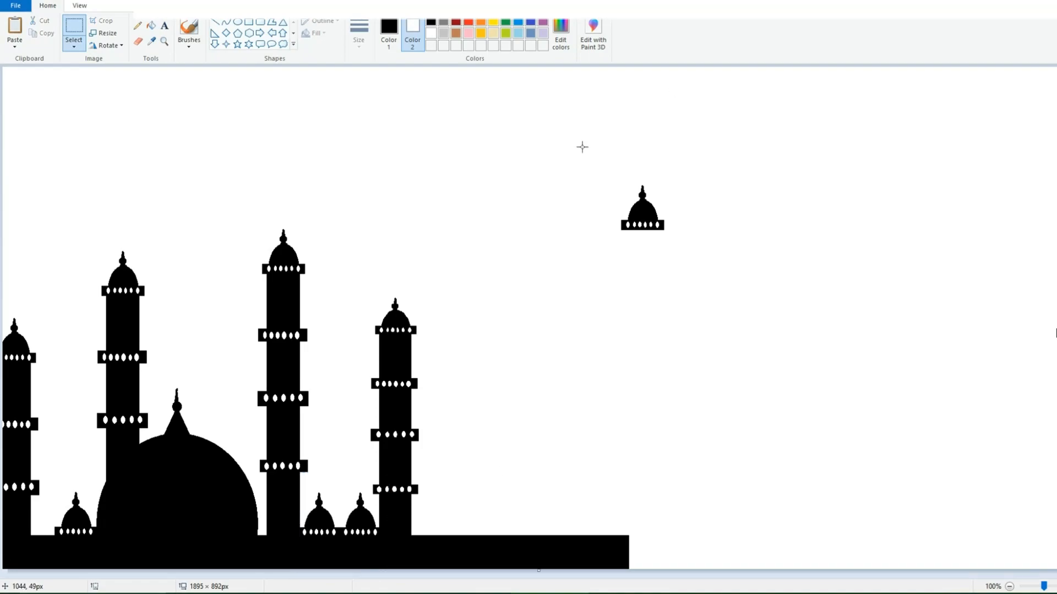
drag(580, 146, 664, 268)
drag(645, 217, 472, 526)
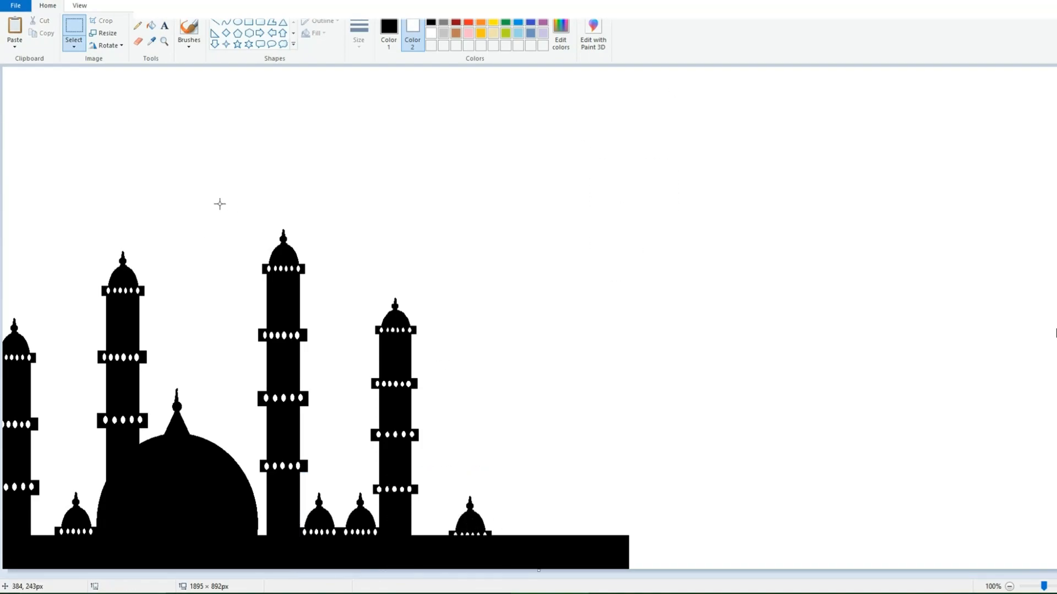
Step: Paste a copy of the tall minaret in the empty area further right and lengthen its shaft downward with a black rectangle
drag(253, 211, 322, 492)
key(ctrl+c)
key(ctrl+v)
mouse_move(31, 214)
mouse_down()
mouse_move(526, 418)
mouse_move(559, 260)
mouse_up()
click(249, 22)
click(431, 22)
drag(533, 397, 563, 443)
click(448, 206)
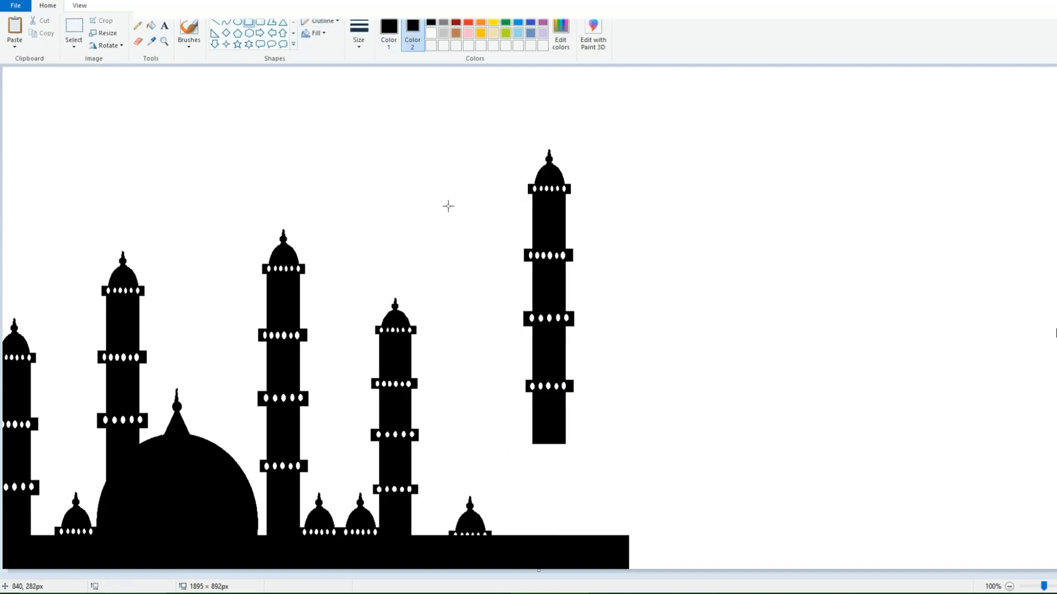
Step: Move the lengthened minaret down onto the base strip just right of the last small dome
click(73, 27)
drag(495, 127, 609, 440)
drag(572, 366, 534, 460)
click(735, 389)
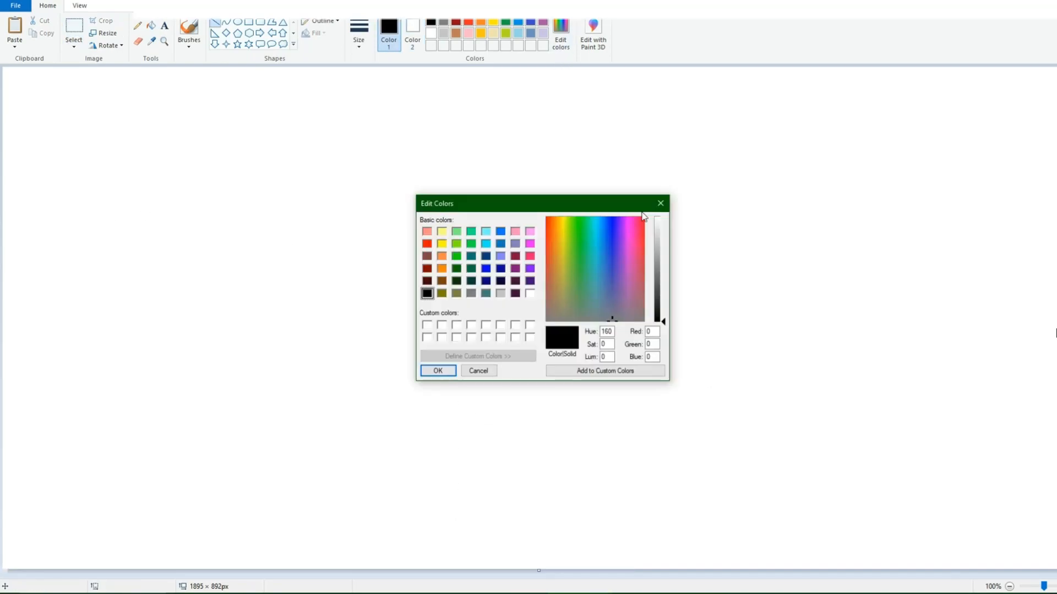
Step: Add black as a custom colour and draw a diagonal line with it across the blank canvas's upper-left corner
click(606, 224)
click(436, 370)
drag(5, 223, 258, 65)
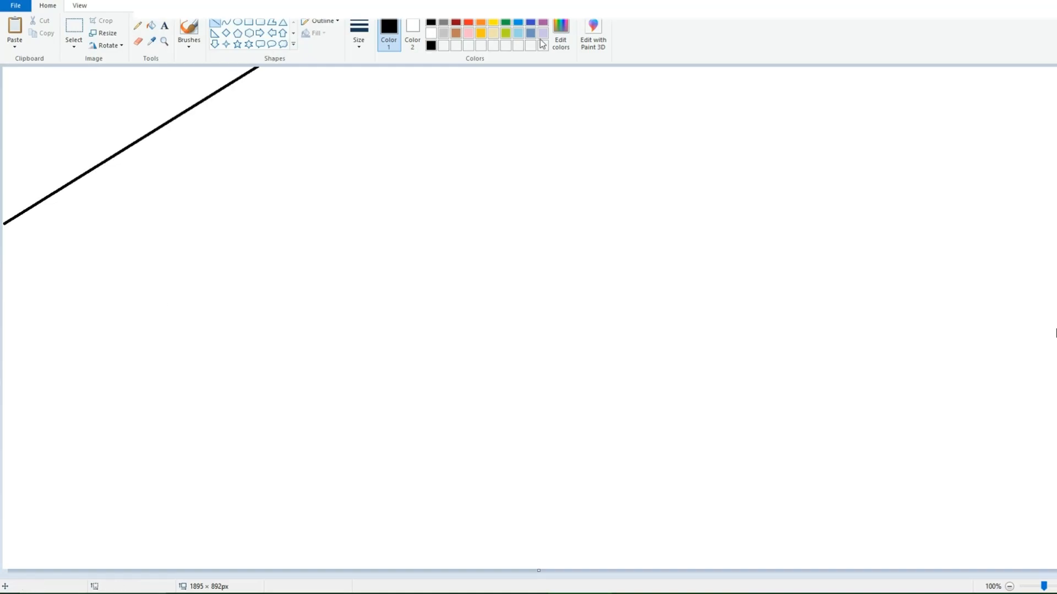
Step: Add eight custom colours of a cyan-blue hue, graded from very dark teal to light cyan
click(560, 43)
click(661, 204)
click(565, 48)
click(596, 231)
drag(664, 322, 663, 244)
click(438, 370)
click(562, 49)
click(438, 370)
click(552, 41)
click(438, 370)
click(560, 43)
click(438, 370)
click(560, 43)
click(439, 370)
click(560, 43)
click(438, 370)
click(561, 43)
click(439, 371)
click(560, 42)
click(438, 371)
Step: Draw two more diagonals below the black one, from left edge to top edge, in the two darkest teal shades
click(444, 46)
drag(3, 341, 508, 38)
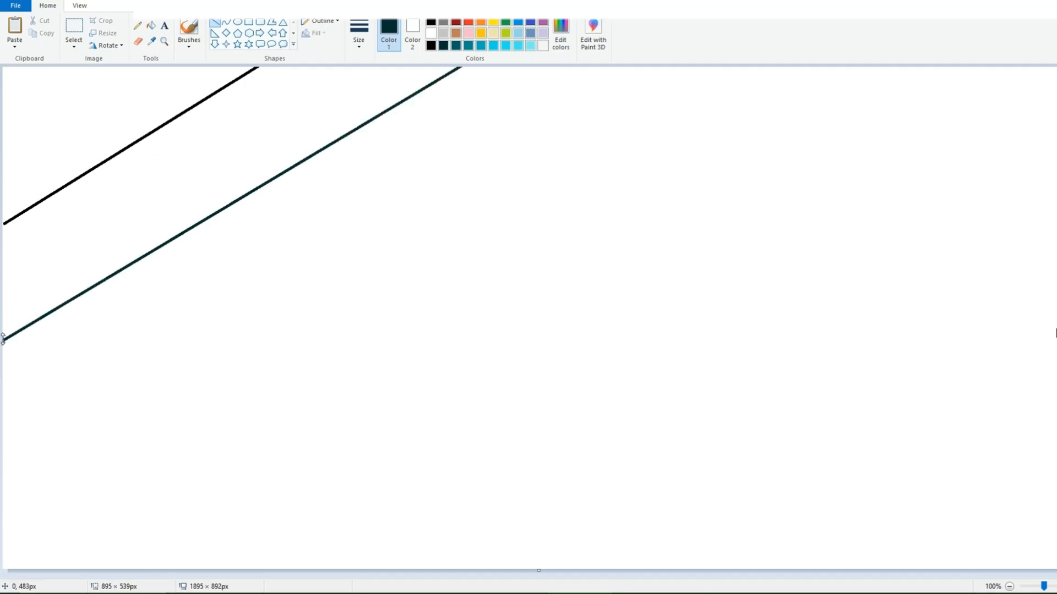
click(456, 45)
mouse_move(621, 65)
mouse_down()
mouse_move(73, 448)
mouse_move(3, 484)
mouse_up()
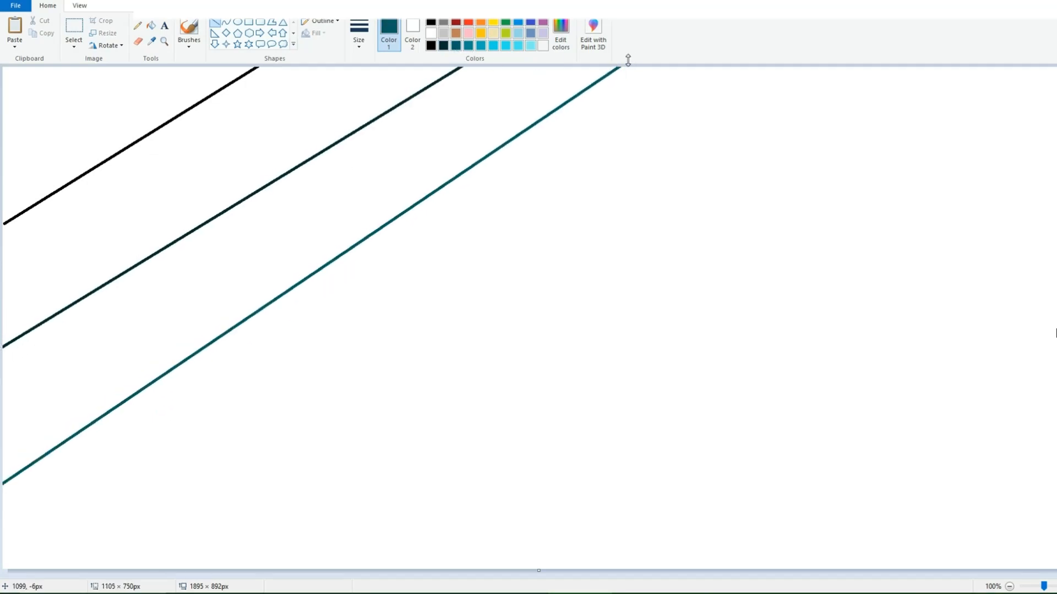
Step: Draw three more diagonals further toward the lower-right corner, in progressively lighter teal and cyan shades
mouse_move(770, 69)
mouse_down()
mouse_move(146, 569)
mouse_move(119, 571)
mouse_move(796, 57)
mouse_up()
click(481, 46)
drag(913, 68, 755, 257)
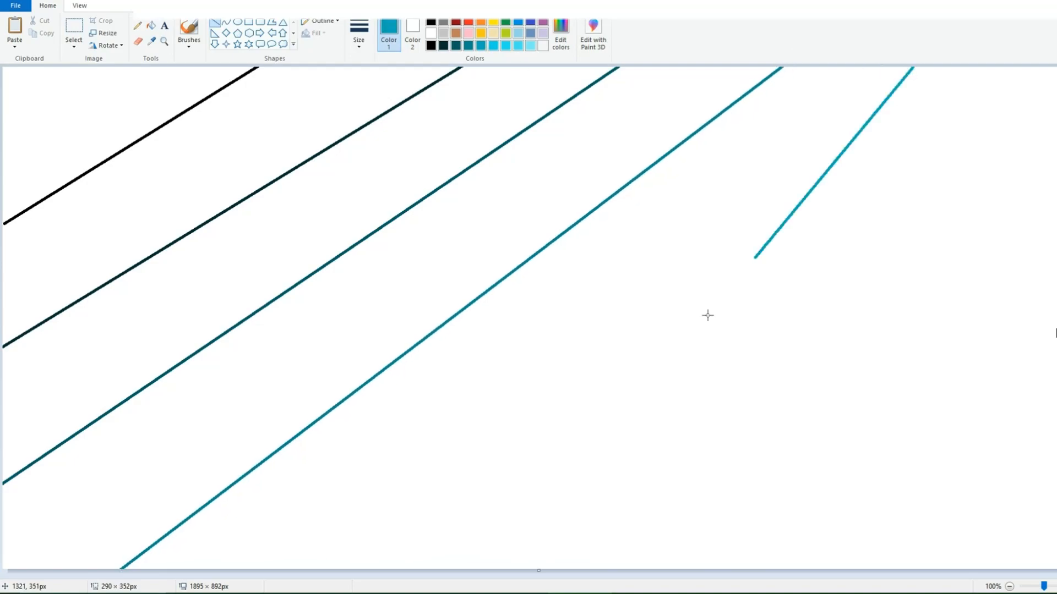
drag(708, 315, 348, 573)
click(505, 46)
mouse_move(1056, 72)
mouse_down()
mouse_move(995, 149)
mouse_move(552, 577)
mouse_up()
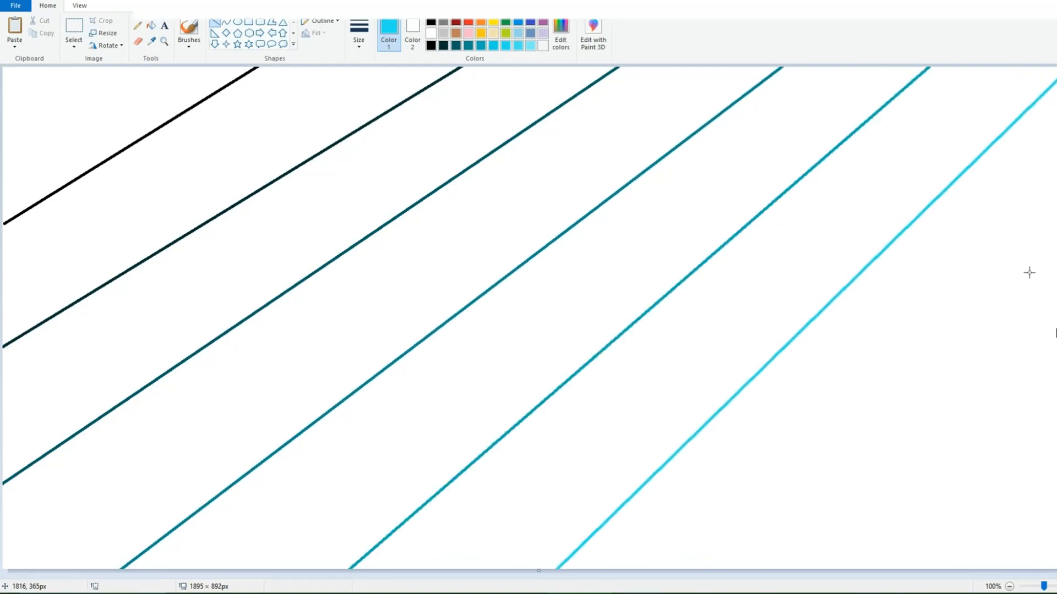
click(520, 46)
Step: Fill the upper-left corner with black and the next two bands with the two darkest teal shades
click(431, 45)
click(151, 25)
click(138, 74)
click(443, 45)
click(510, 99)
click(456, 45)
click(556, 165)
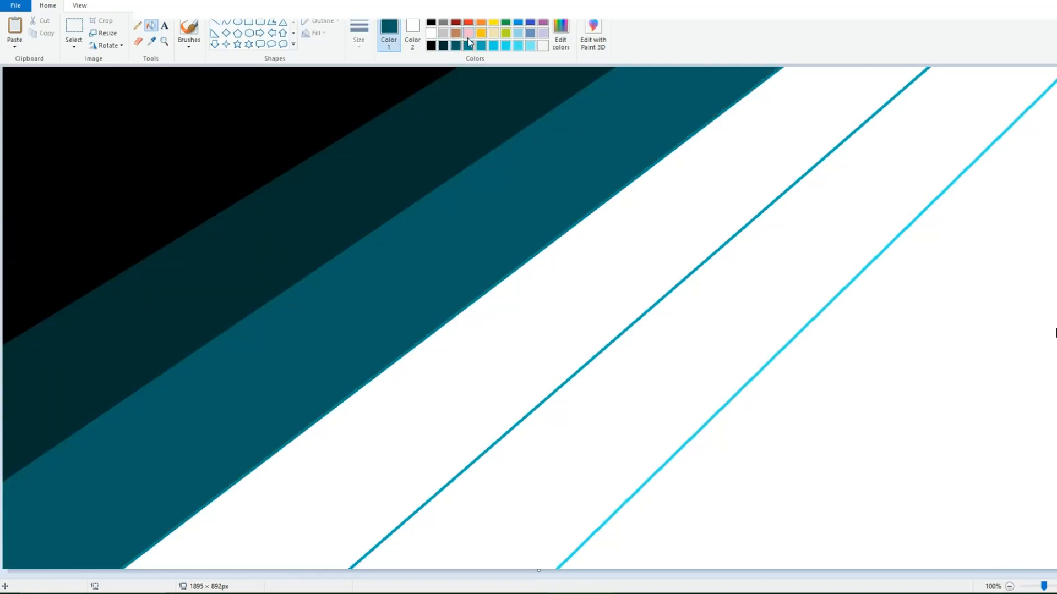
Step: Fill the remaining bands with three progressively lighter blue shades, covering the light line along the last band's edge
click(468, 45)
click(644, 203)
click(481, 45)
click(791, 268)
click(493, 46)
click(919, 274)
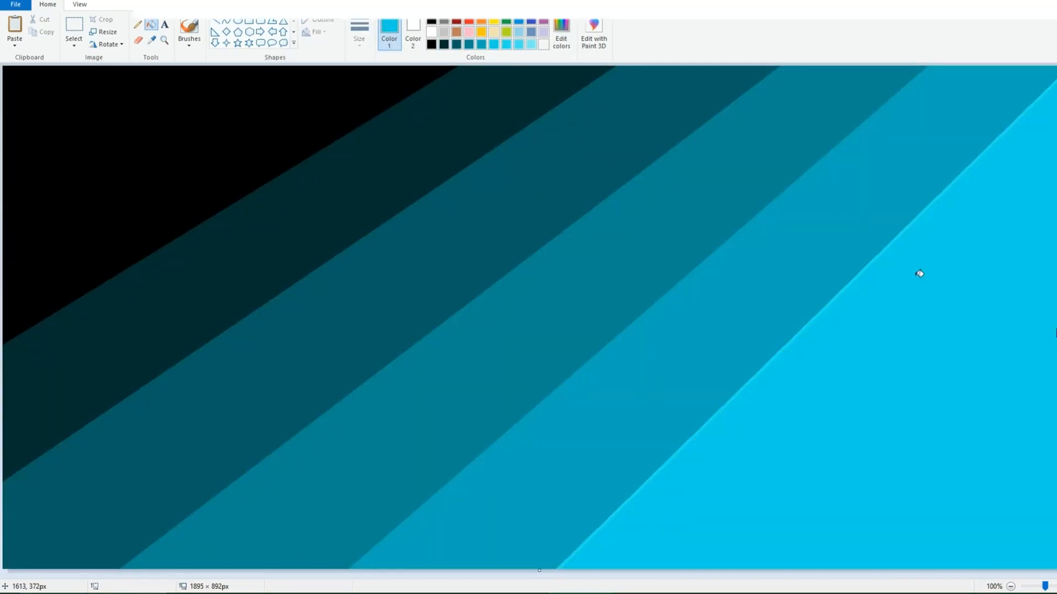
click(1040, 98)
Step: Draw a diagonal in the next lighter cyan across the bright lower-right area, from the right edge to the bottom edge
click(506, 45)
click(215, 23)
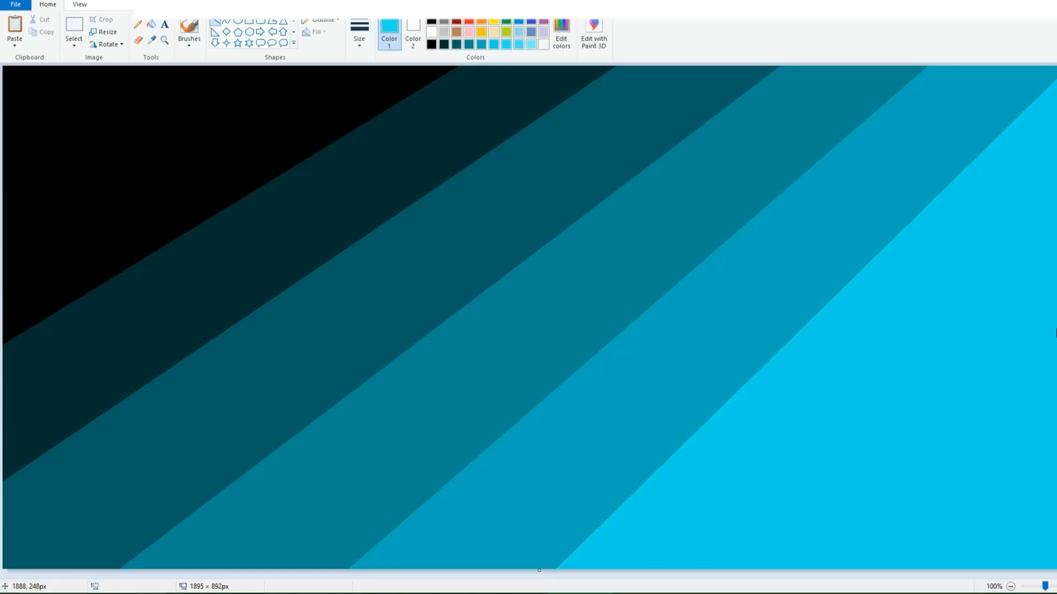
mouse_move(1056, 185)
mouse_down()
mouse_move(941, 285)
mouse_move(693, 587)
mouse_move(1056, 207)
mouse_up()
Step: Try to draw a second, lighter diagonal near the lower-right corner and fill the areas beside it
click(518, 45)
drag(1056, 388, 839, 587)
click(151, 25)
click(532, 45)
click(965, 385)
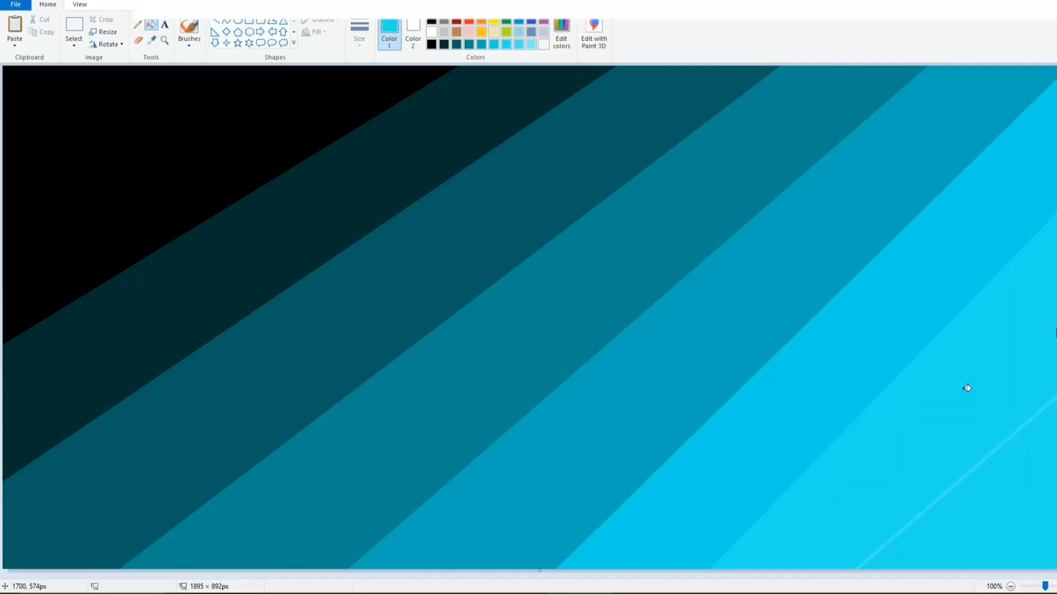
click(1045, 452)
click(40, 1)
Step: Fill the area on the lower-right side of the new diagonal with the lighter cyan
click(40, 1)
click(40, 1)
click(508, 45)
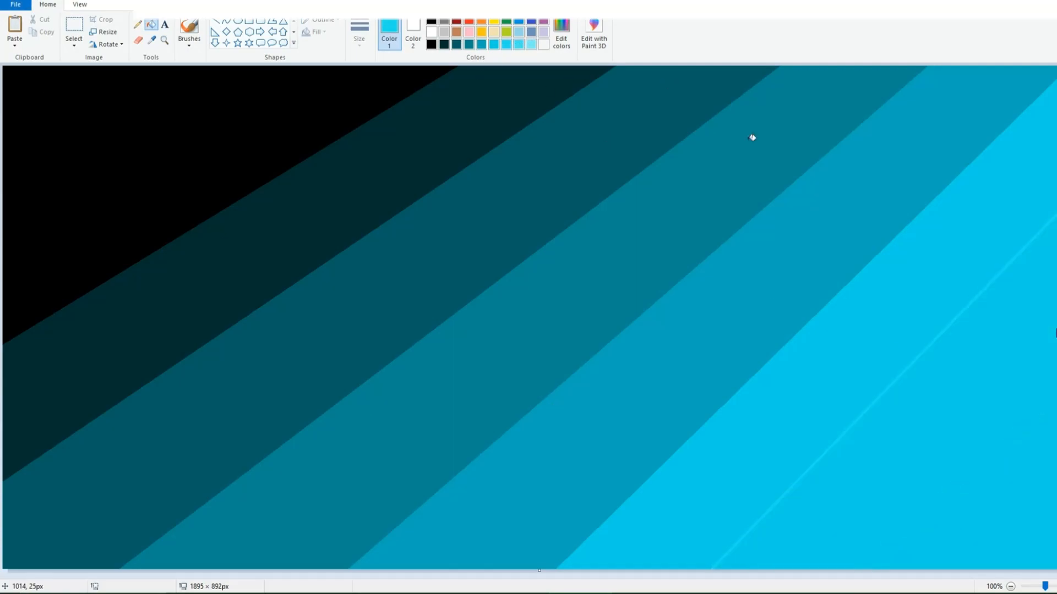
click(942, 308)
click(1009, 337)
click(40, 2)
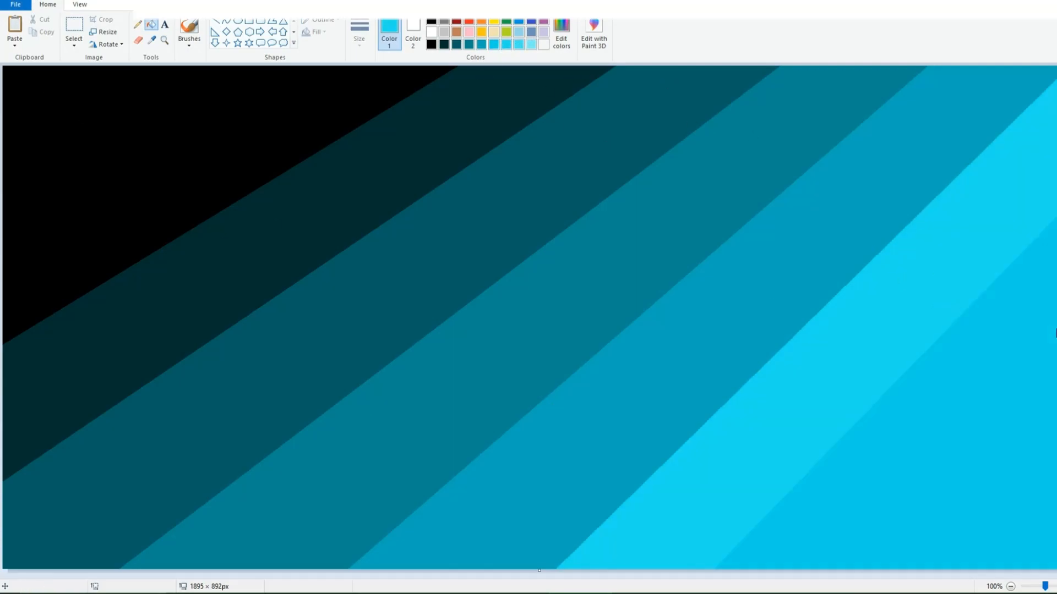
click(40, 2)
click(993, 326)
Step: Draw a diagonal in the next lighter cyan across the lower-right corner and fill the corner with that colour
click(517, 48)
click(215, 21)
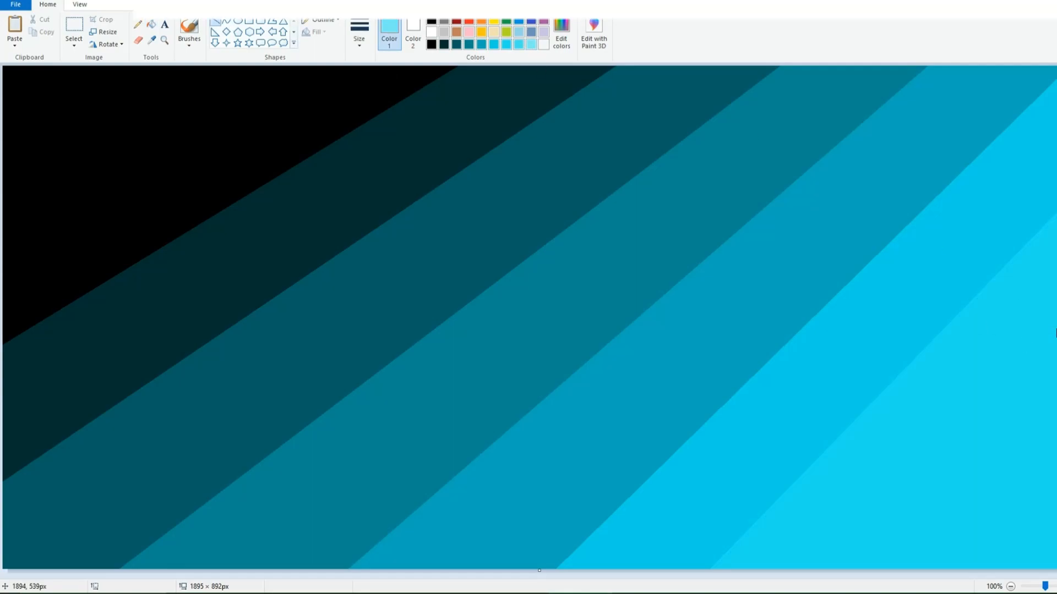
drag(1054, 385, 873, 568)
click(151, 24)
click(1016, 449)
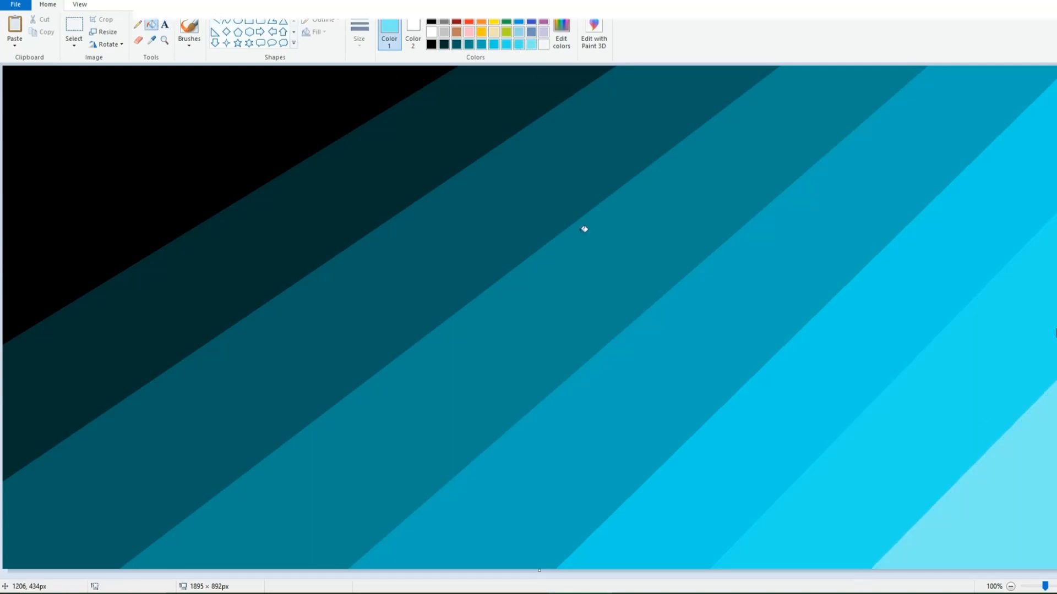
Step: Resize the image to 1 pixel wide without maintaining the aspect ratio
click(106, 31)
click(125, 74)
click(41, 136)
click(147, 90)
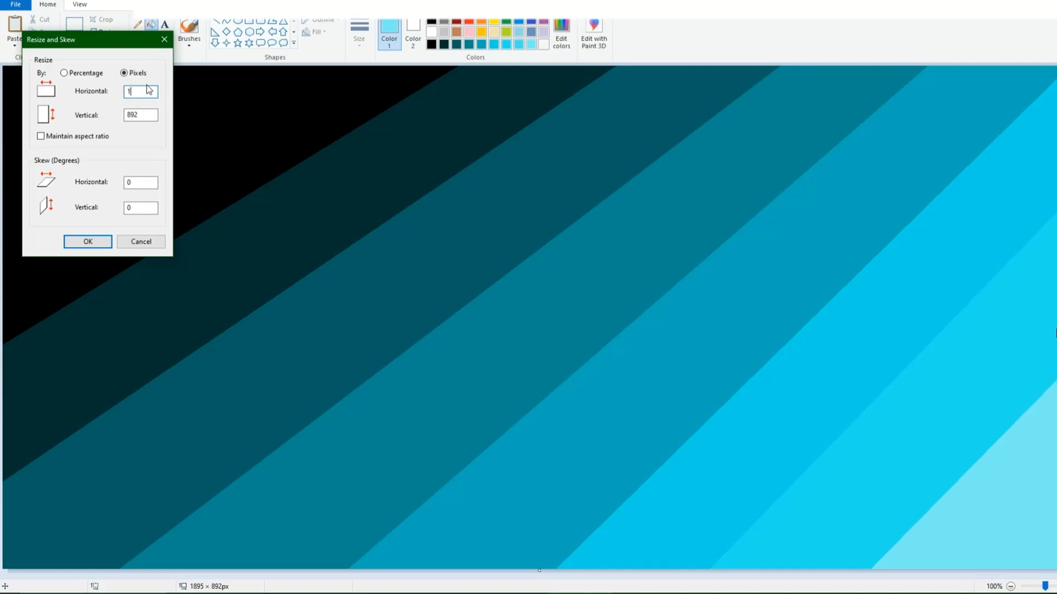
key(Return)
Step: Stretch the one-pixel-wide image back to 1895 pixels horizontally without maintaining the aspect ratio
click(106, 32)
click(125, 74)
click(41, 136)
text(1895)
key(Return)
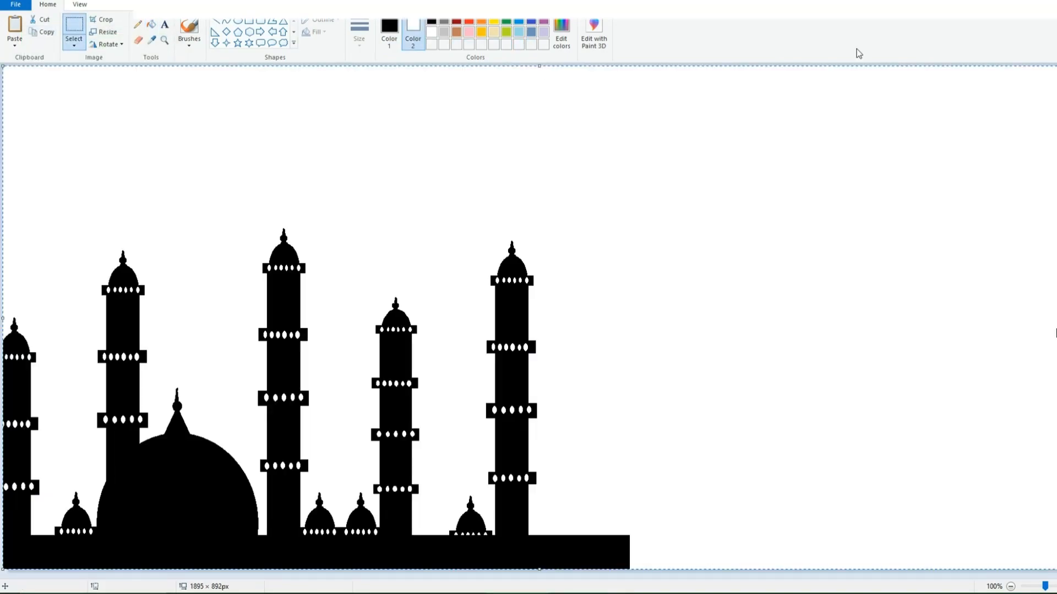
click(73, 43)
click(103, 72)
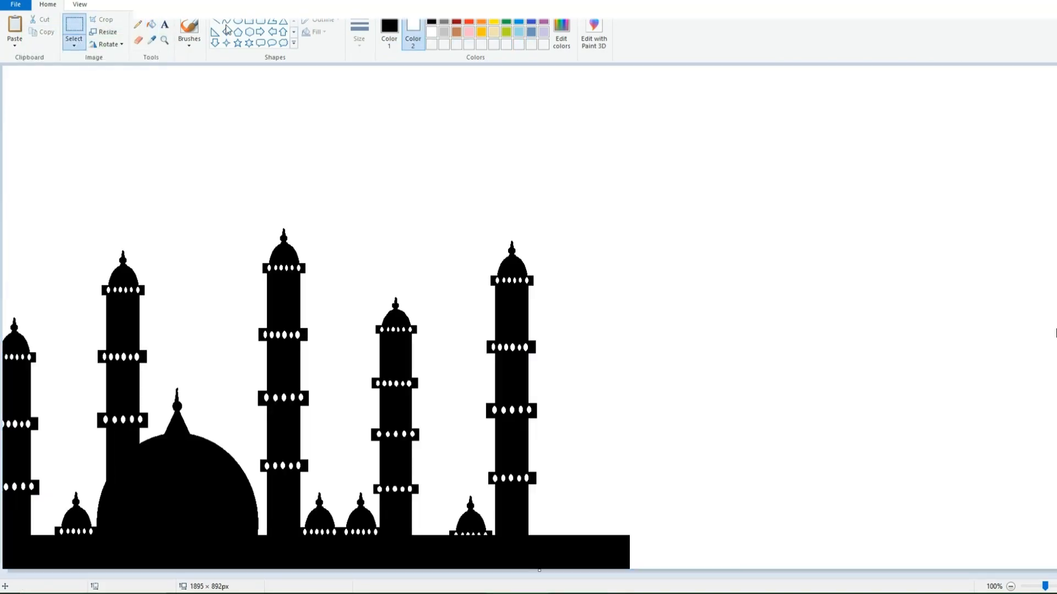
Step: Try to fill the first two openings of the leftmost minaret's top balcony with yellow set as Color 2
click(152, 24)
click(490, 24)
click(1056, 586)
scroll(336, 198, down, 5)
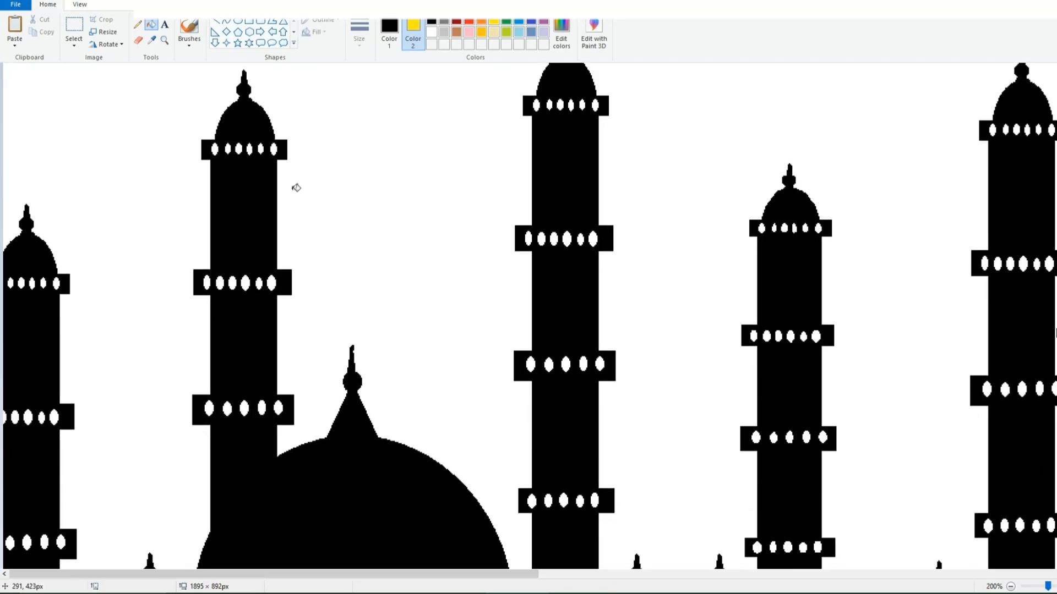
click(10, 284)
click(21, 285)
key(ctrl+z)
key(ctrl+z)
Step: Set Color 1 to yellow and fill the five openings in the leftmost minaret's top balcony
click(389, 33)
click(492, 23)
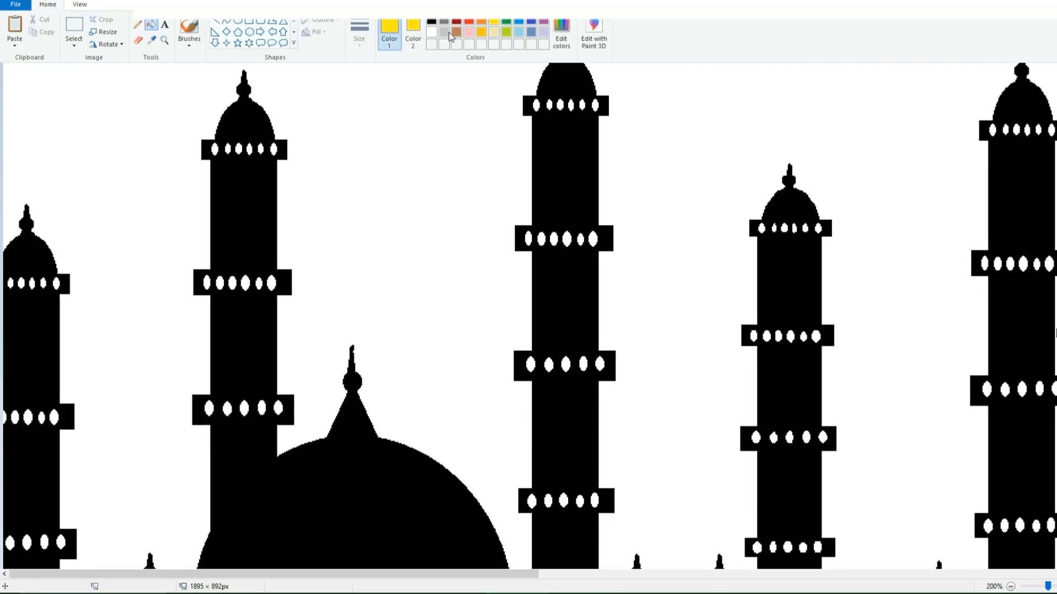
click(11, 284)
click(21, 284)
click(32, 283)
click(43, 284)
click(56, 283)
Step: Fill the openings in the leftmost minaret's second and third balconies with yellow
click(54, 417)
click(41, 417)
click(28, 417)
click(14, 417)
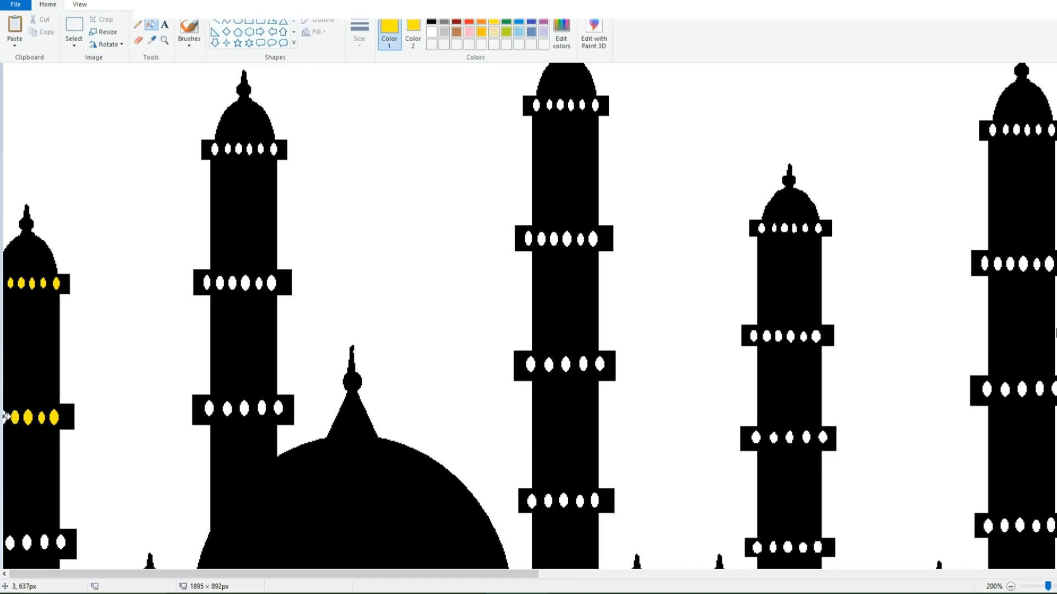
click(61, 543)
click(44, 543)
click(27, 544)
click(10, 544)
Step: Fill the openings in the lower two balconies of the minaret behind the large dome with yellow
click(208, 409)
click(227, 409)
click(244, 408)
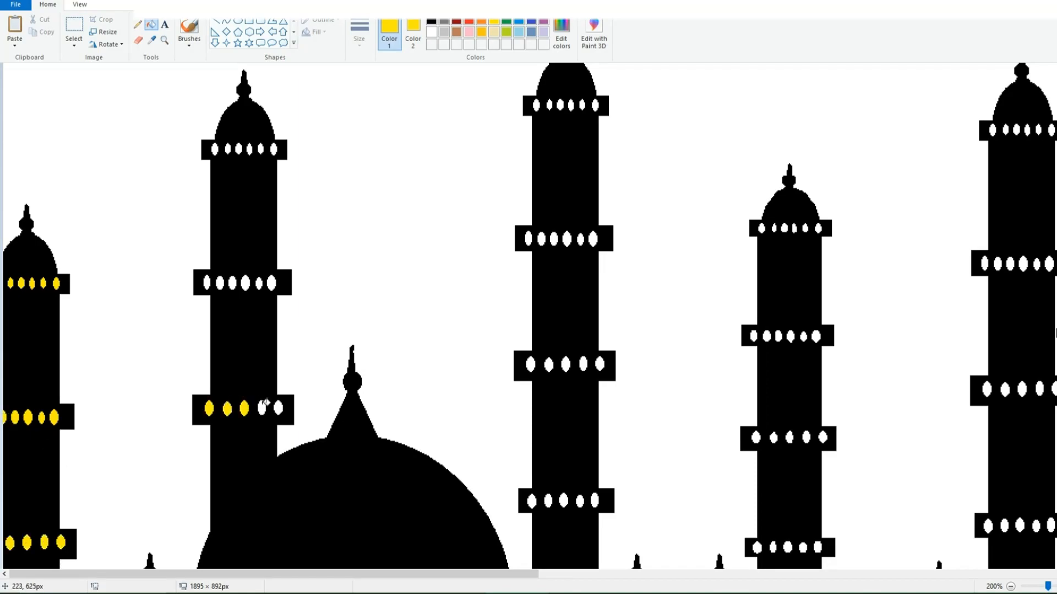
click(262, 408)
click(258, 283)
click(245, 283)
click(232, 283)
click(219, 283)
click(208, 283)
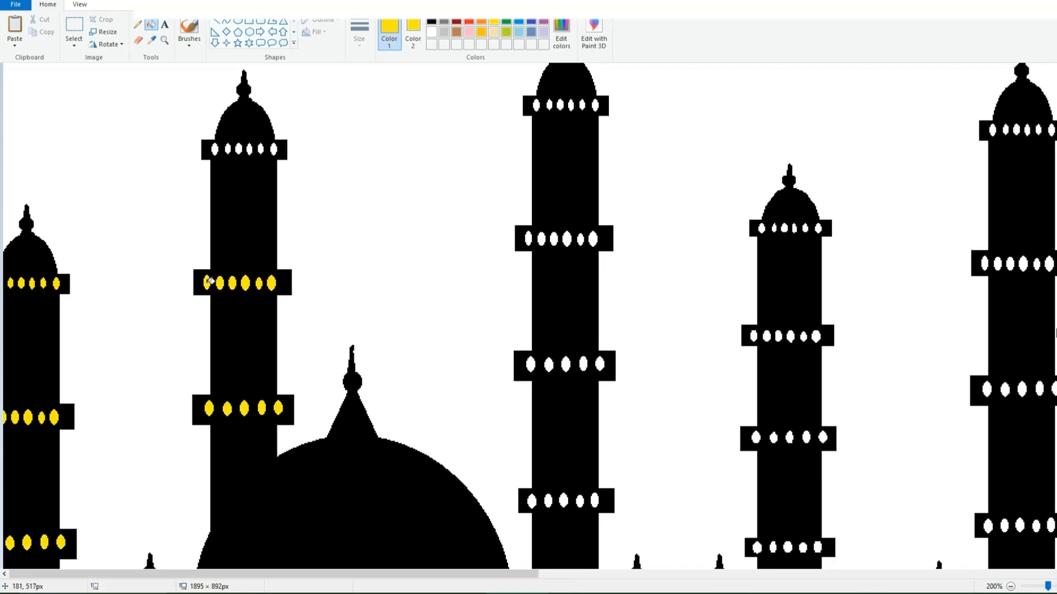
Step: Fill the openings in the top balconies of the second and third minarets with yellow, undoing the stray fill of the silhouette
click(239, 149)
click(249, 149)
click(535, 105)
click(543, 105)
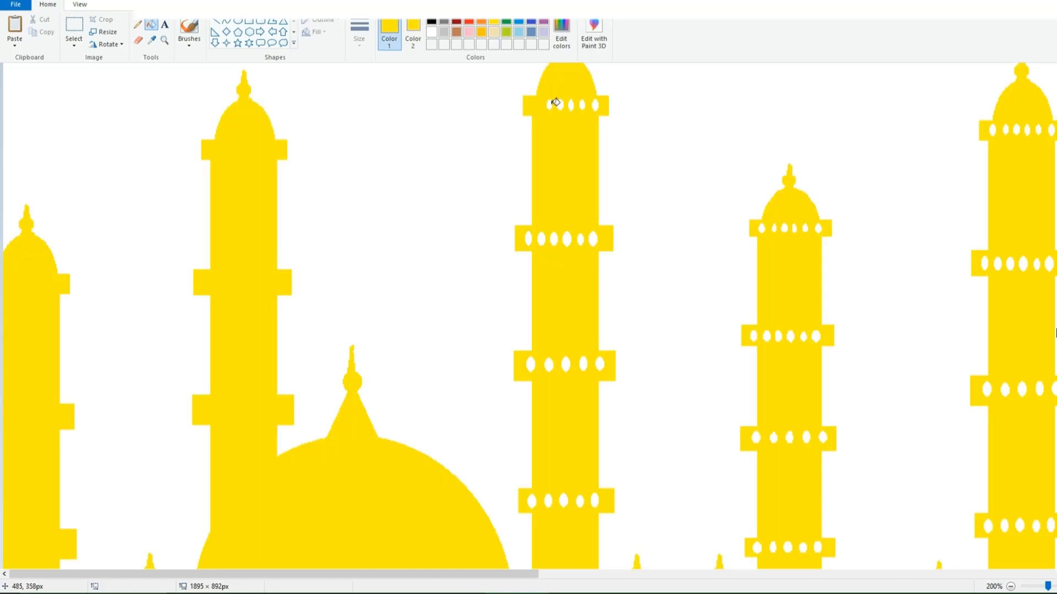
key(ctrl+z)
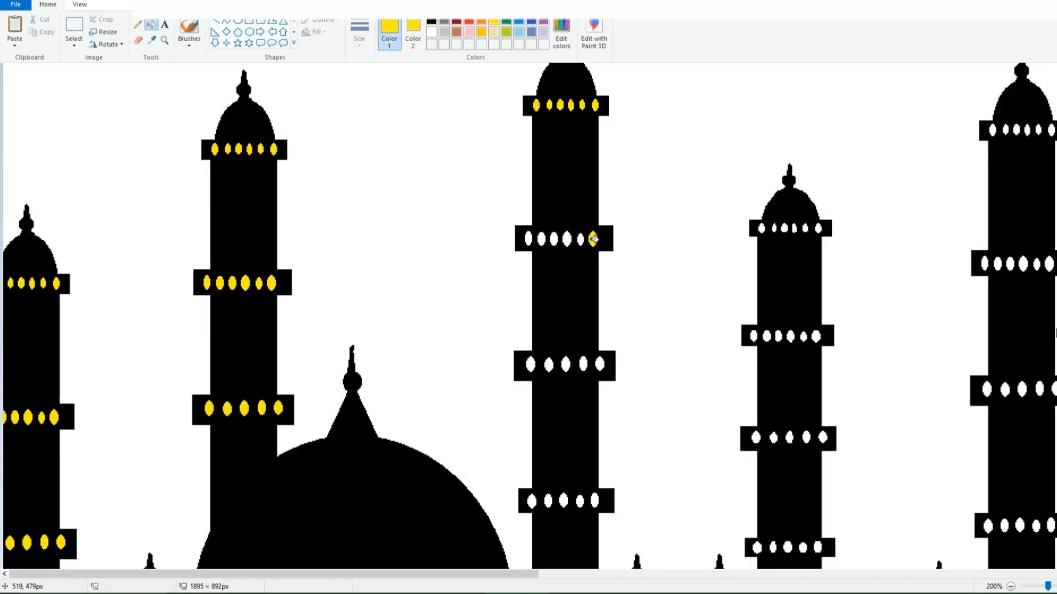
Step: Fill the remaining openings in the third minaret's second balcony with yellow
click(580, 239)
click(567, 239)
click(554, 239)
click(542, 238)
click(528, 239)
Step: Fill the openings in the third minaret's lower two balconies with yellow
click(600, 364)
click(584, 364)
click(566, 364)
click(549, 364)
click(531, 364)
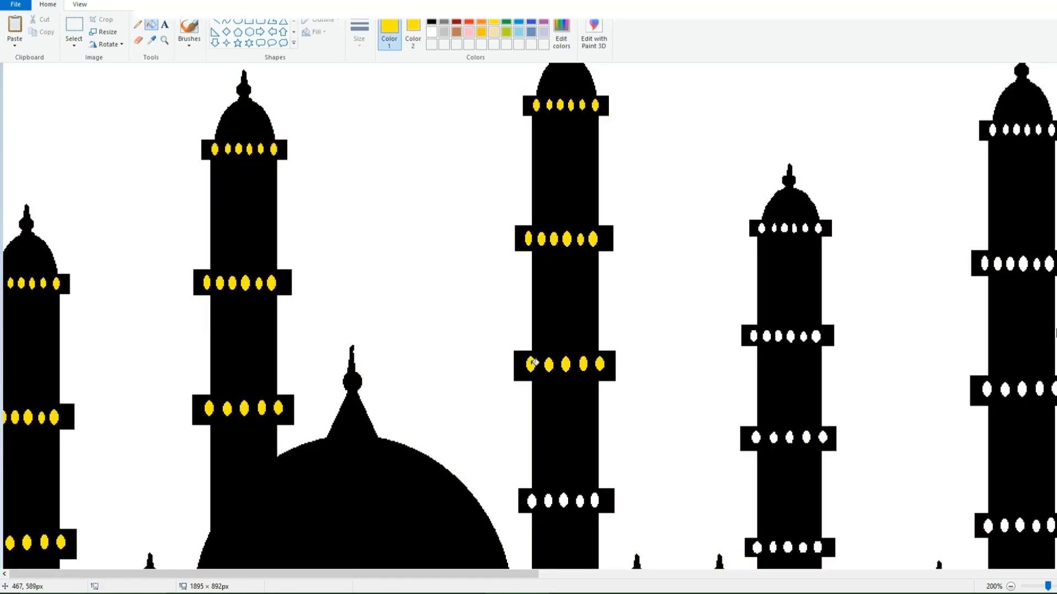
click(548, 501)
click(532, 501)
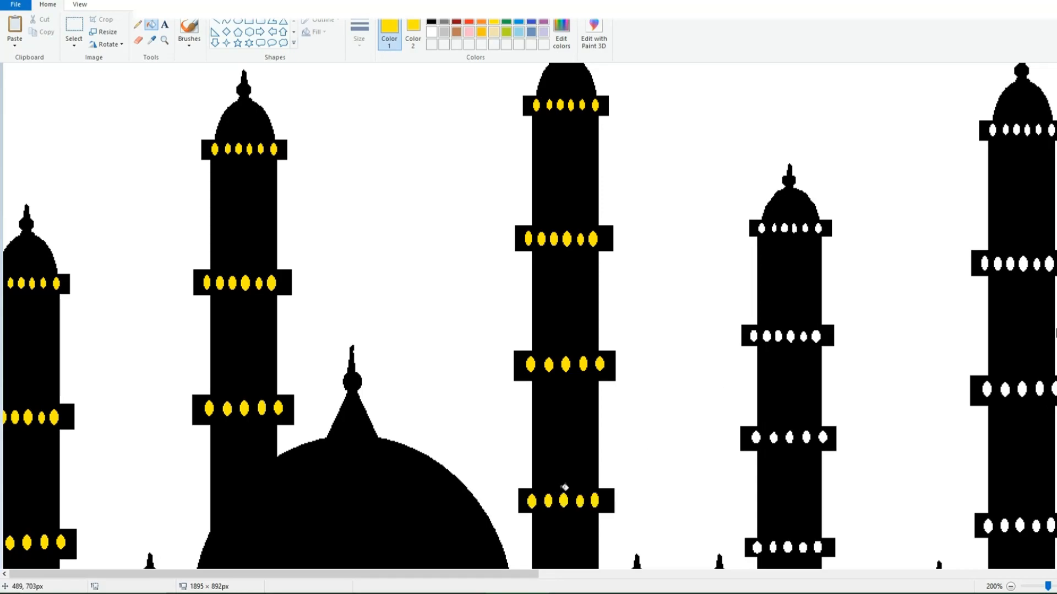
Step: Fill the openings in the fourth minaret's upper two balconies with yellow, undoing the stray fill
click(771, 228)
key(ctrl+z)
click(806, 228)
click(818, 228)
click(816, 336)
click(804, 336)
click(791, 336)
click(778, 336)
Step: Fill the openings in the fourth minaret's lower two balconies with yellow, undoing the stray fill
click(823, 437)
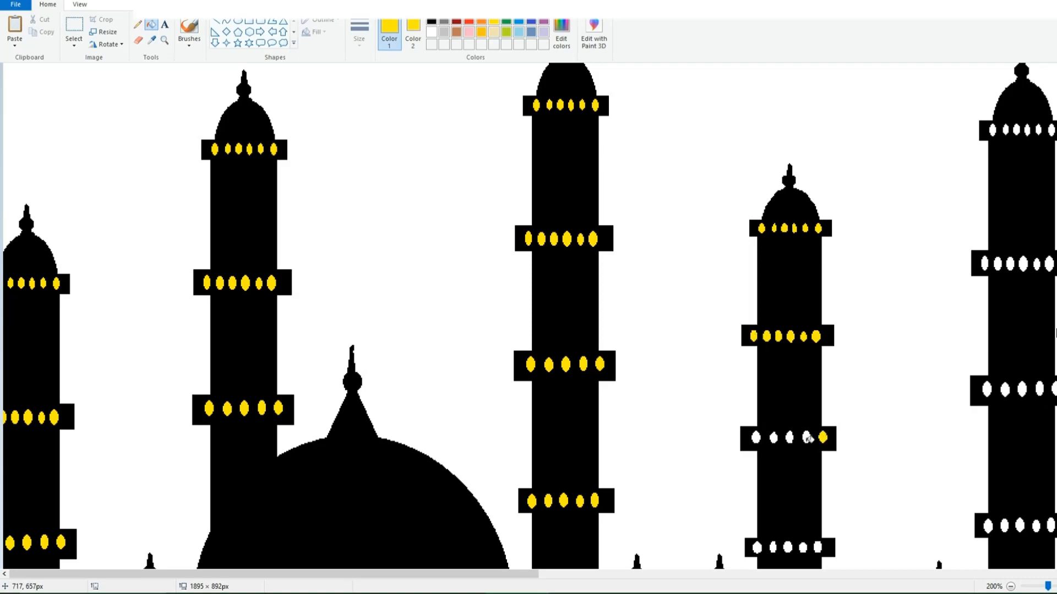
click(806, 437)
click(789, 438)
click(773, 437)
click(755, 438)
click(819, 547)
click(803, 547)
click(788, 548)
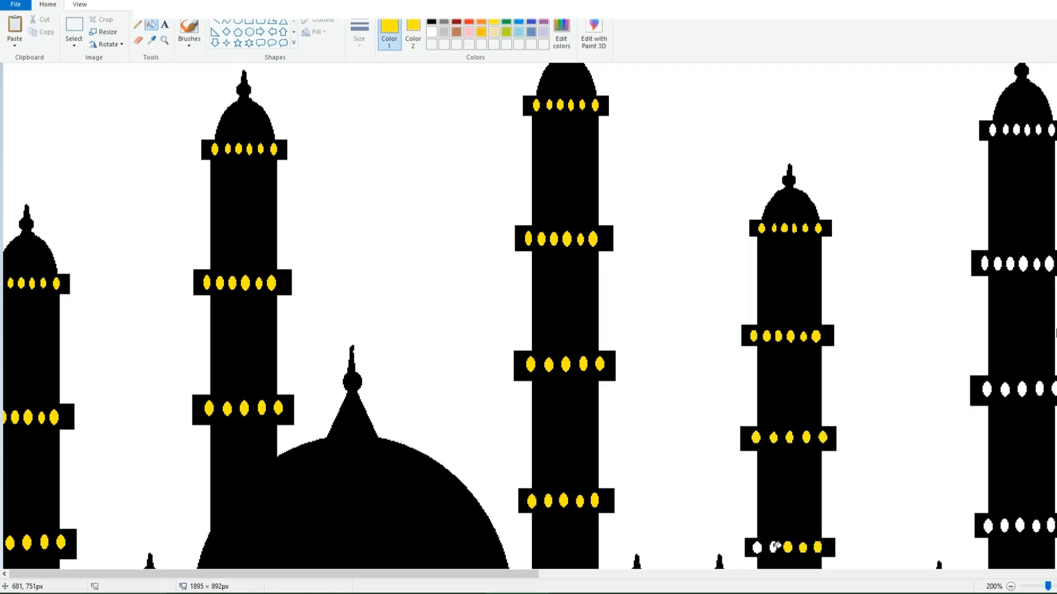
click(773, 548)
click(757, 547)
click(765, 549)
key(ctrl+z)
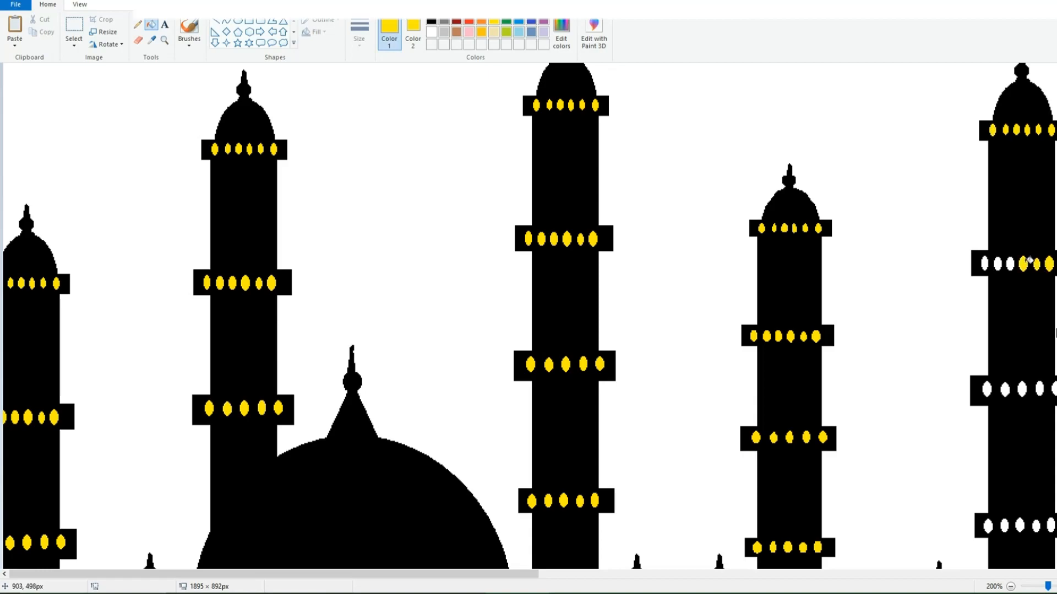
Step: Fill the openings in the rightmost minaret's lower two balconies with yellow
click(1052, 388)
click(1039, 388)
click(1022, 388)
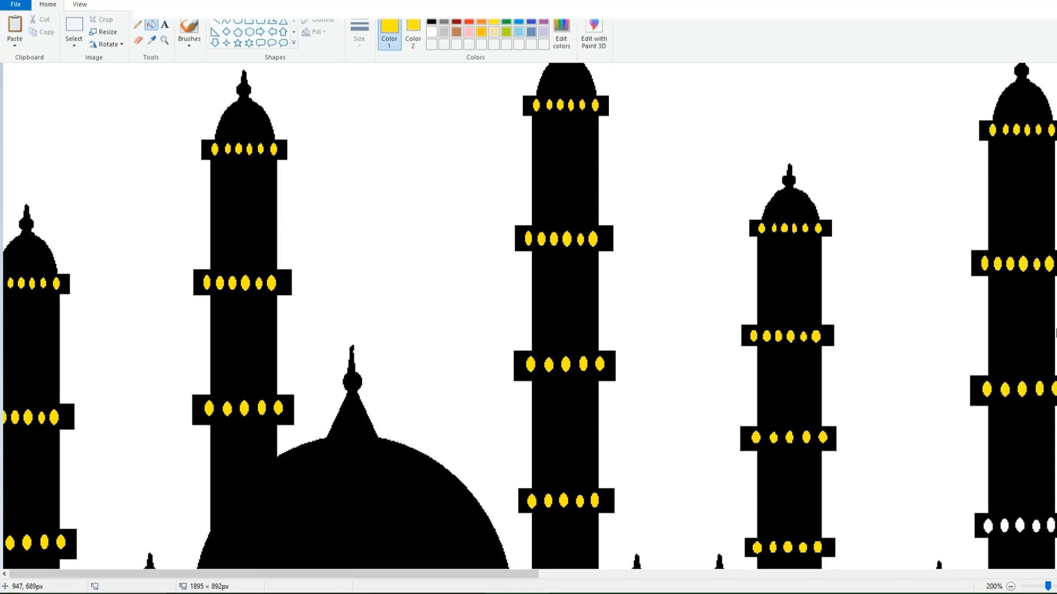
click(1005, 525)
click(988, 526)
Step: Fill the openings in the bases of the small domes with yellow
scroll(1007, 385, down, 5)
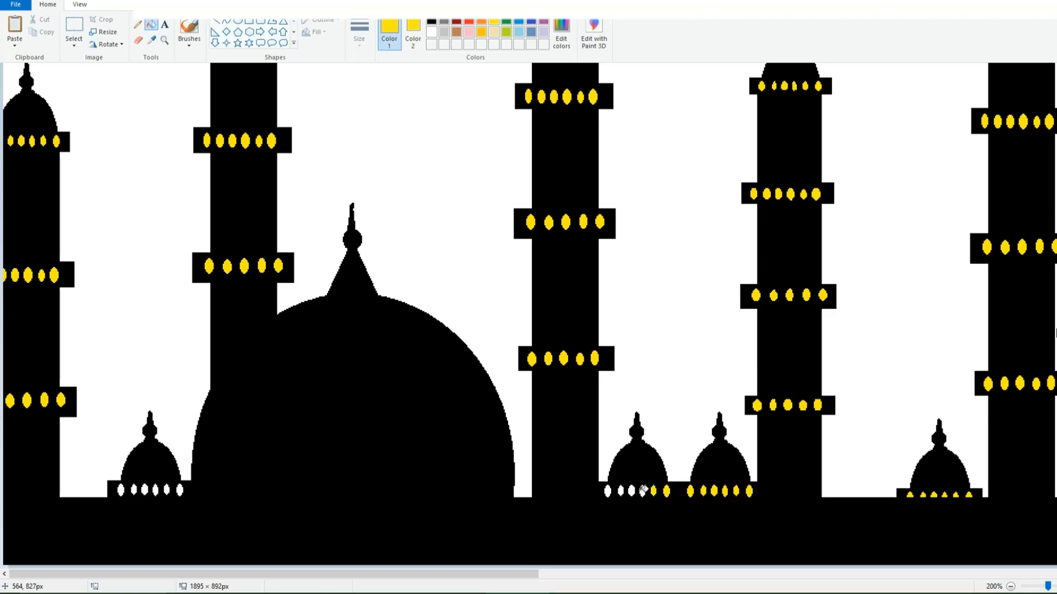
click(631, 491)
click(621, 490)
click(608, 491)
Step: Copy the entire mosque drawing and paste it onto the blue gradient background in the other Paint window
click(1011, 586)
click(73, 46)
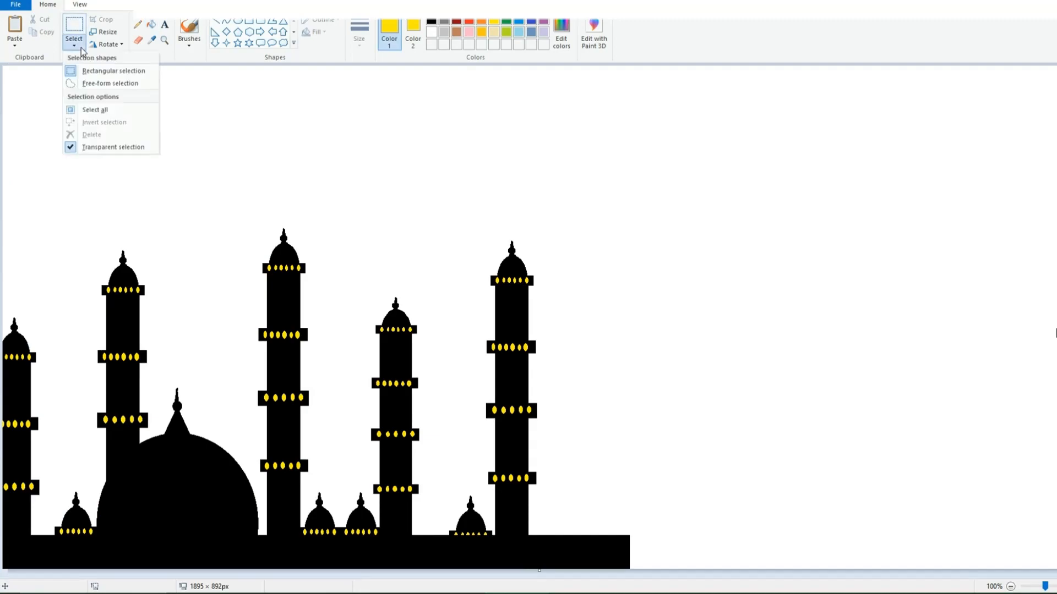
click(94, 106)
click(42, 32)
click(578, 583)
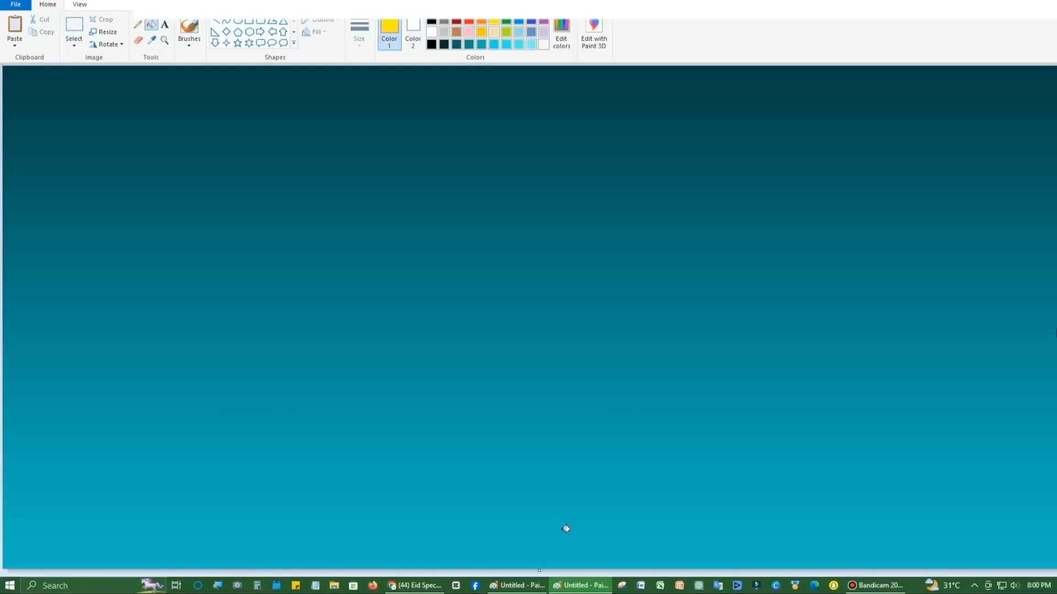
click(15, 27)
key(Escape)
Step: Draw a yellow crescent moon in the white mosque drawing by covering part of a yellow circle with an offset white ellipse
click(431, 32)
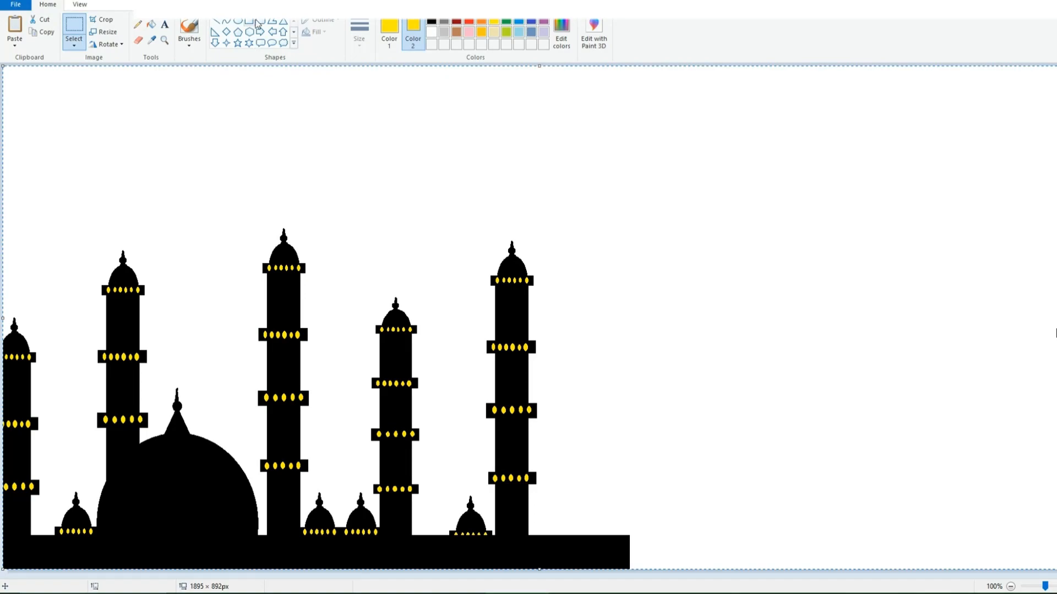
mouse_move(517, 142)
mouse_down()
mouse_move(601, 241)
mouse_move(733, 276)
mouse_up()
click(578, 154)
click(432, 32)
click(389, 33)
click(432, 32)
drag(635, 128, 742, 249)
drag(640, 249, 636, 256)
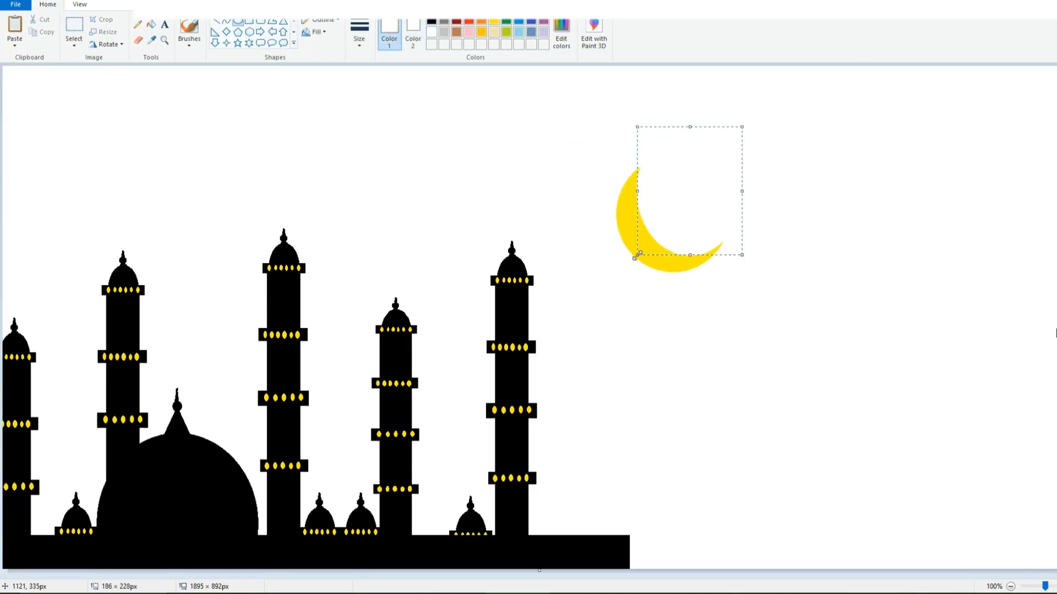
Step: Copy the crescent into the gradient picture, place it in the upper-right sky and fill it with white
click(73, 28)
drag(588, 166, 724, 302)
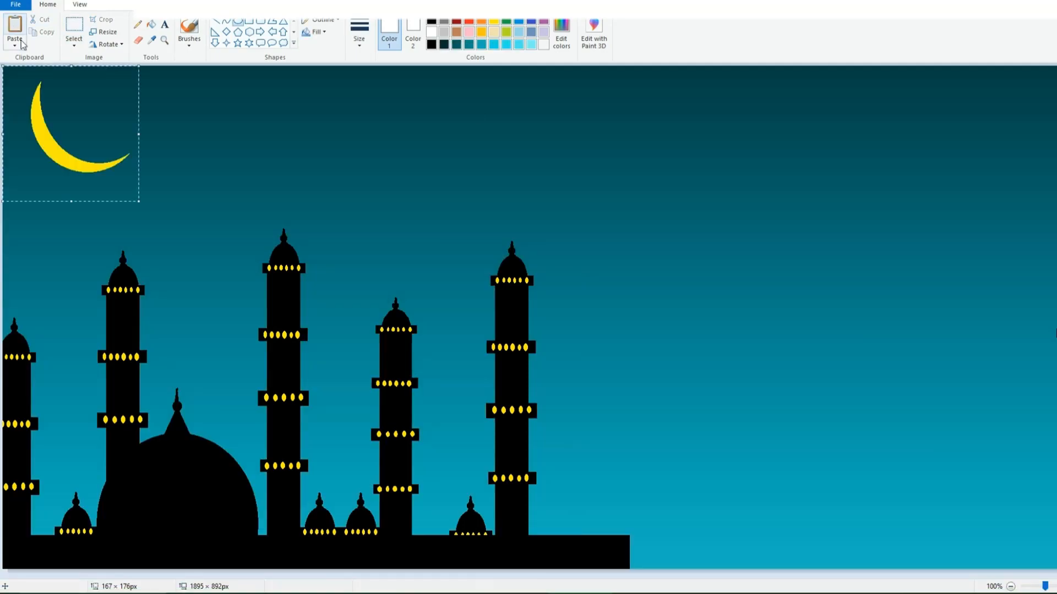
mouse_move(82, 129)
mouse_down()
mouse_move(880, 202)
mouse_move(850, 167)
mouse_up()
click(432, 101)
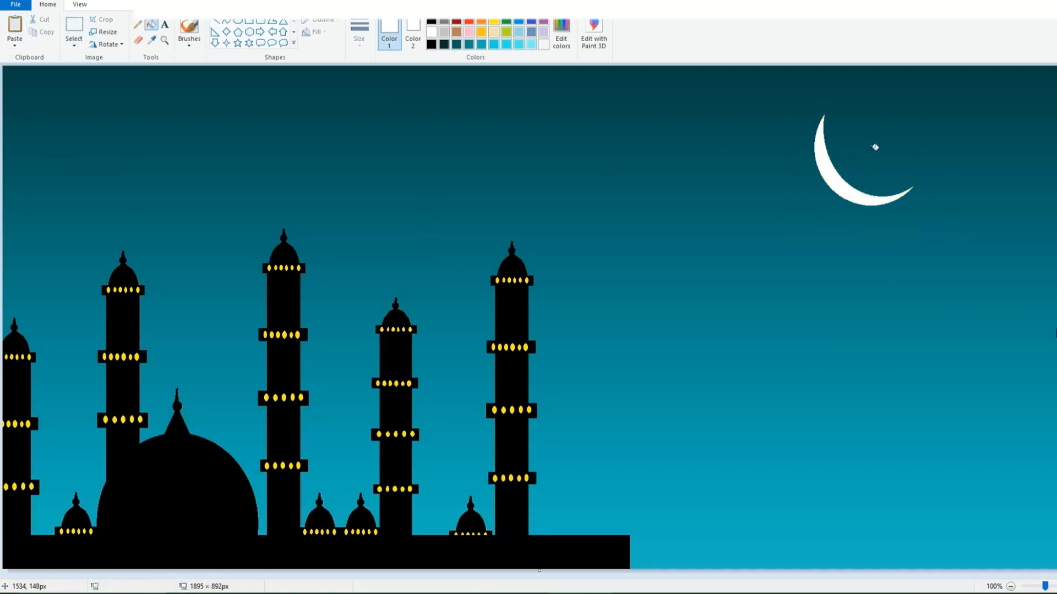
Step: Add the white text "Chand Raat Mubarak" in Broadway, size 36, below the crescent
click(165, 25)
click(631, 244)
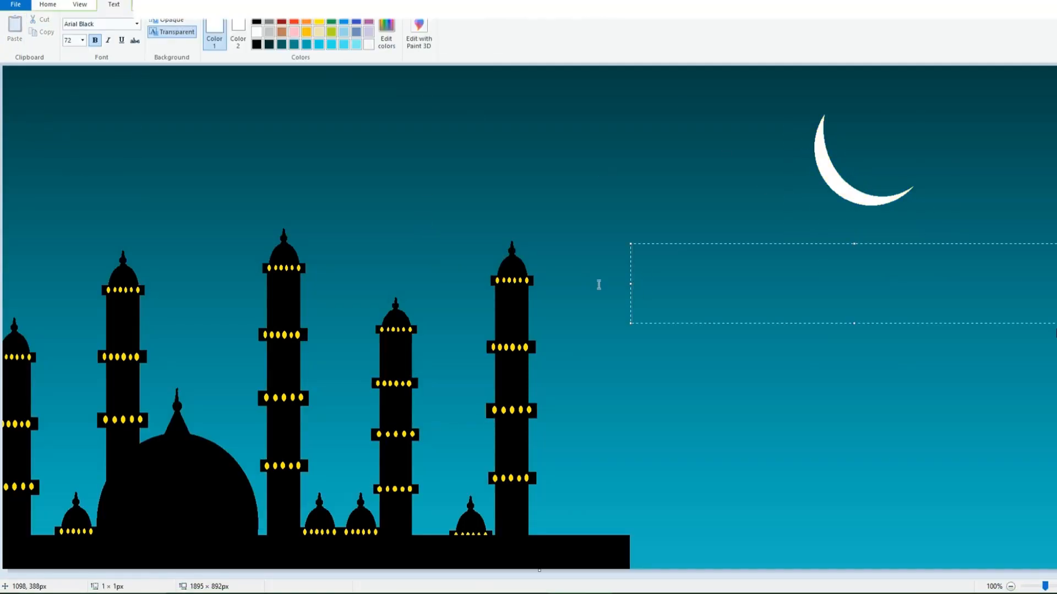
click(82, 41)
click(138, 24)
drag(162, 65, 166, 110)
click(108, 343)
drag(854, 324, 854, 310)
text(Chand Raat)
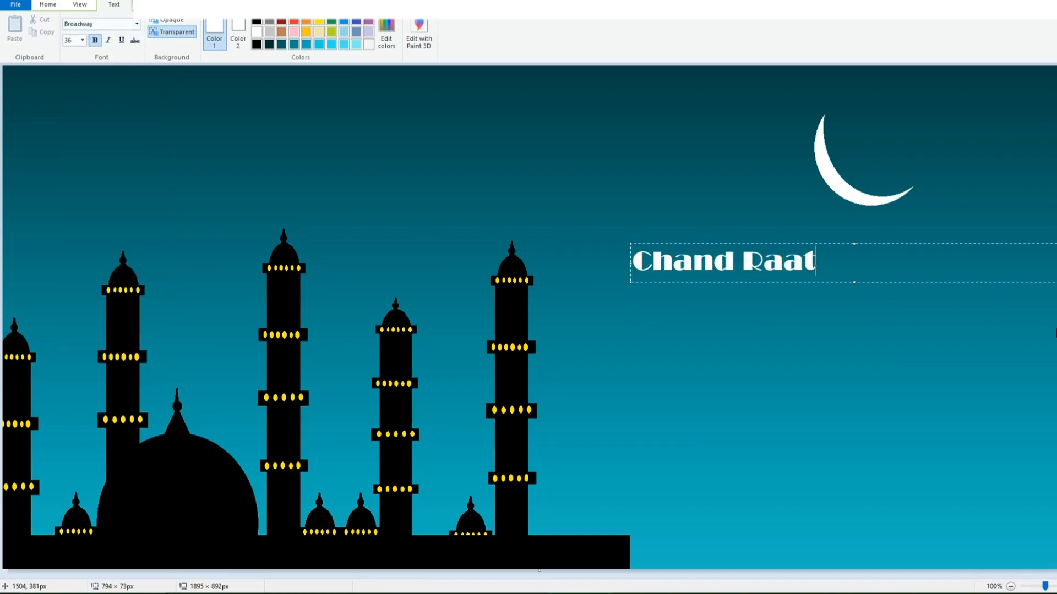
text( Mubarak)
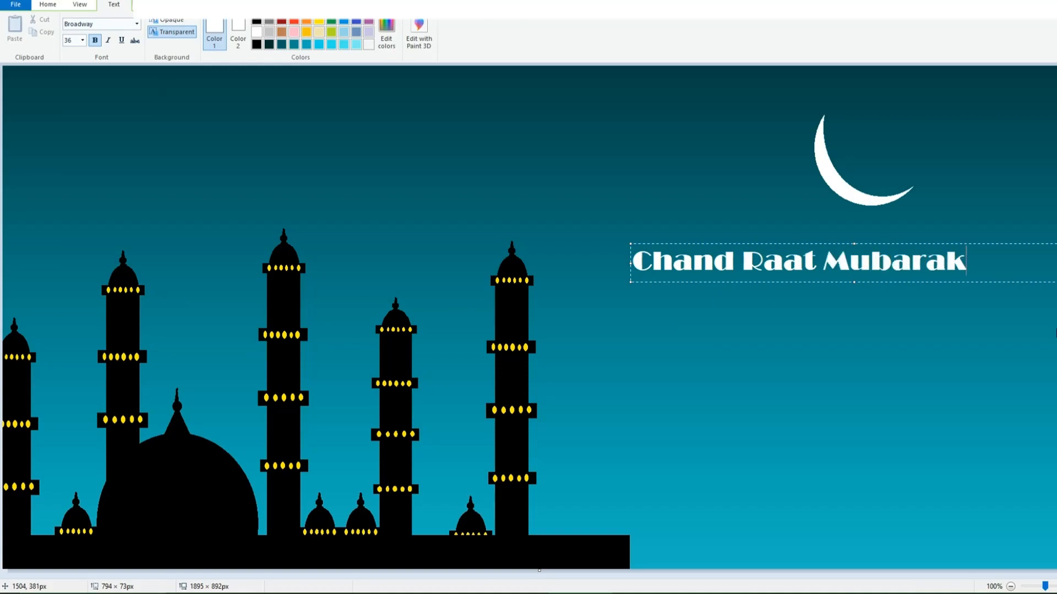
Step: Set the greeting's font to Harlow Solid Italic and reposition its text box beneath the crescent
drag(997, 288, 248, 154)
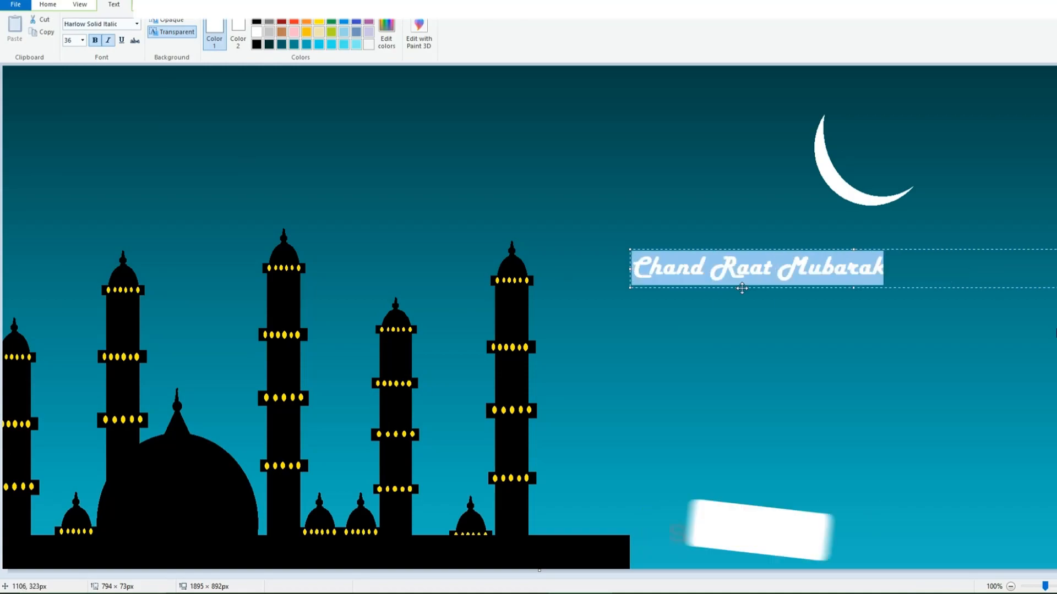
drag(741, 288, 796, 313)
drag(1056, 313, 958, 285)
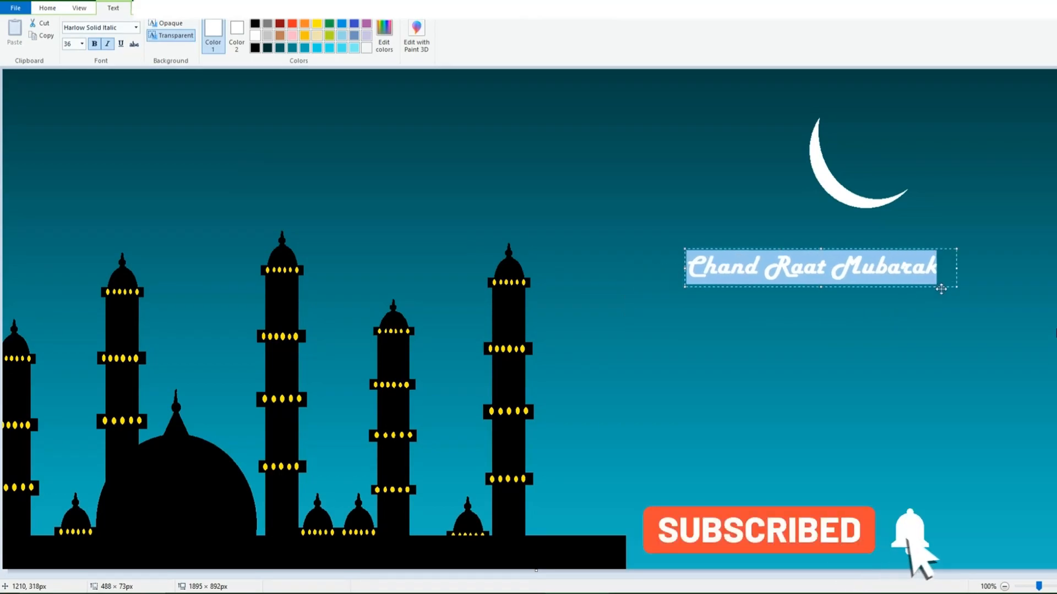
click(885, 326)
Step: Add the text "USSU" below the greeting and set its font to Eras Bold ITC
click(788, 301)
text(USSU)
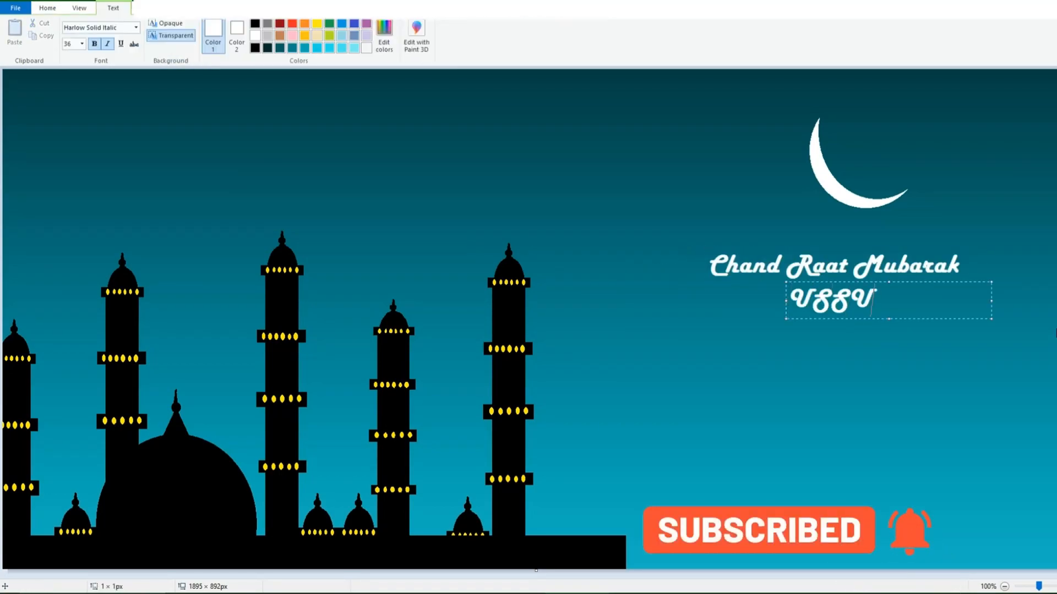
drag(872, 308, 790, 301)
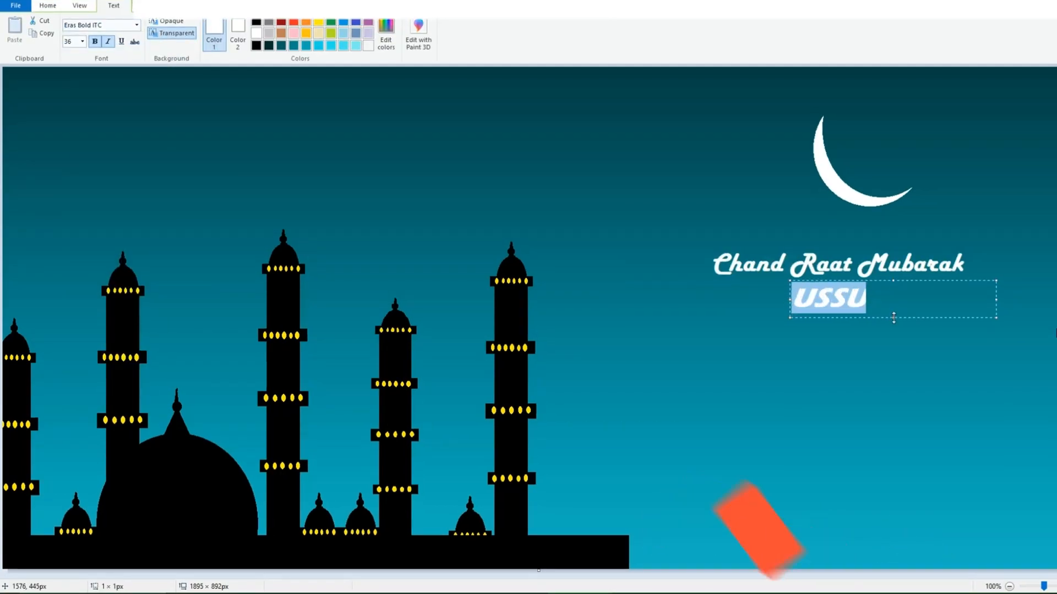
click(860, 357)
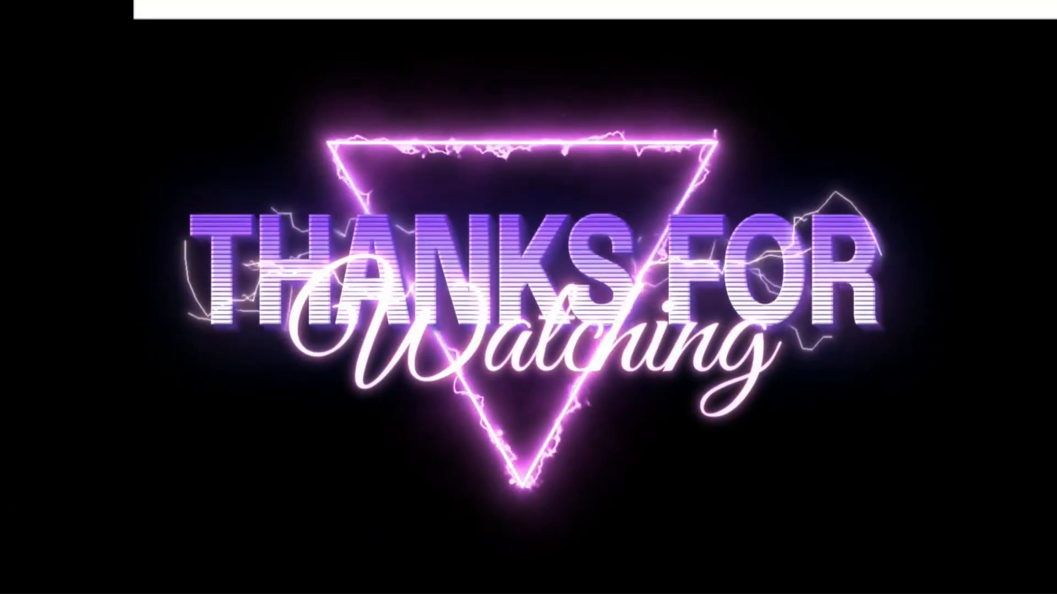